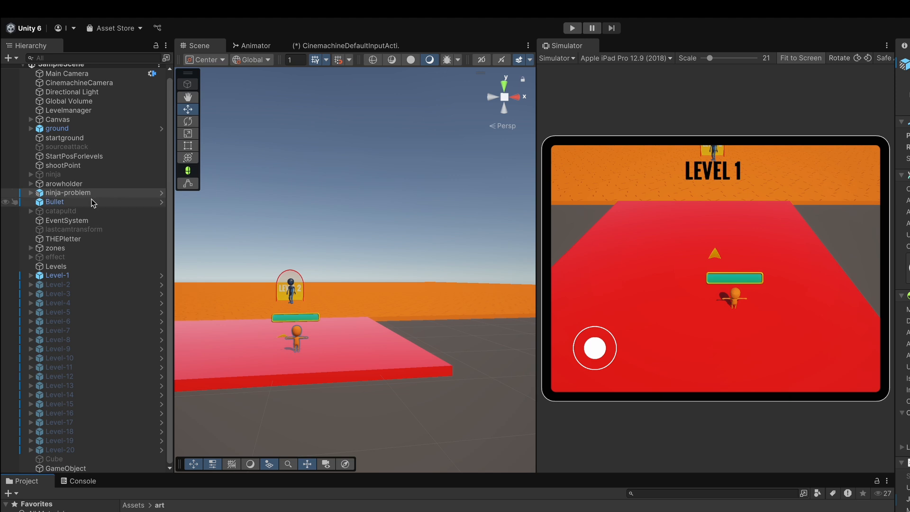
Step: Examine the orange ninja character and its health bar in the scene
scroll(258, 312, up, 5)
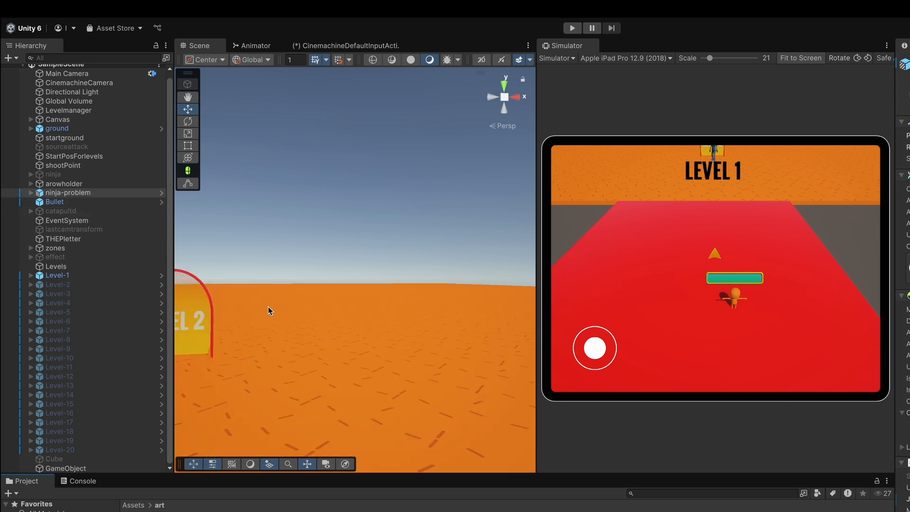
middle_drag(268, 307, 302, 306)
scroll(325, 309, down, 3)
scroll(300, 306, up, 4)
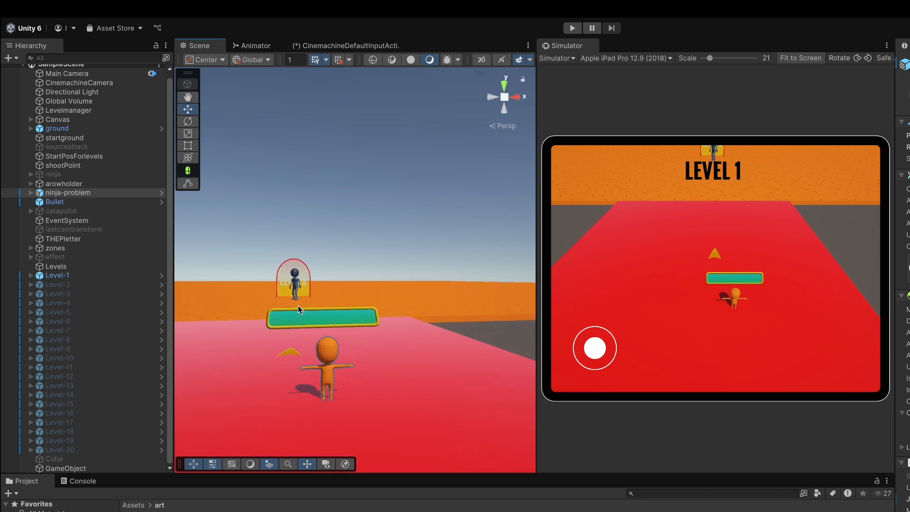
right_drag(298, 306, 309, 328)
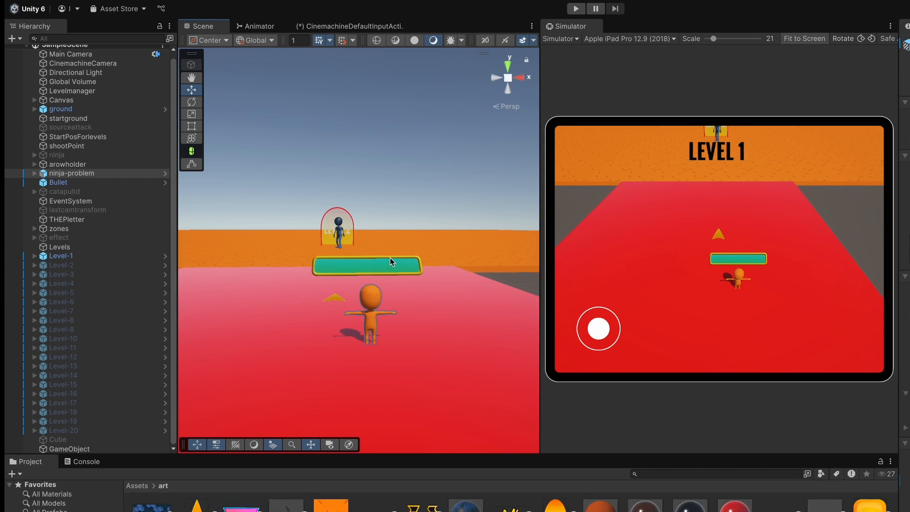
key(f)
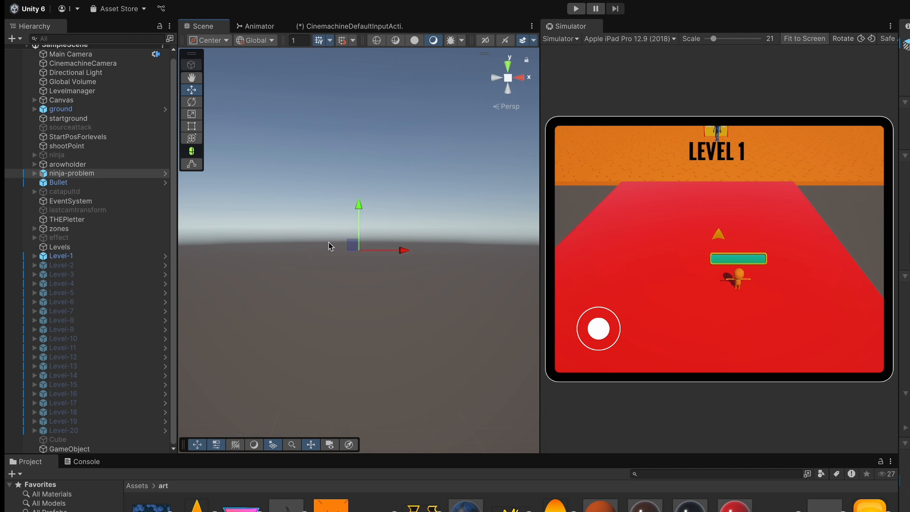
Step: Examine where the Hips and Ninja children of ninja-problem sit by framing each one in the scene
click(34, 174)
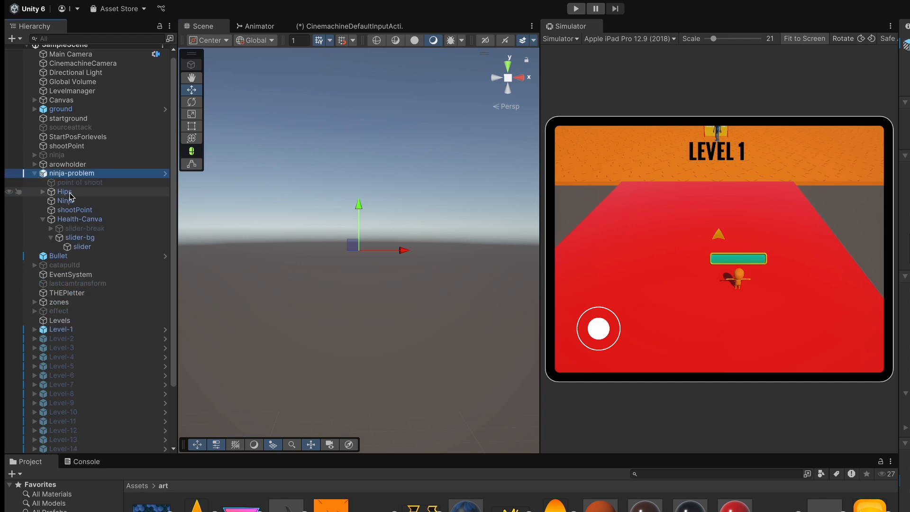
click(71, 192)
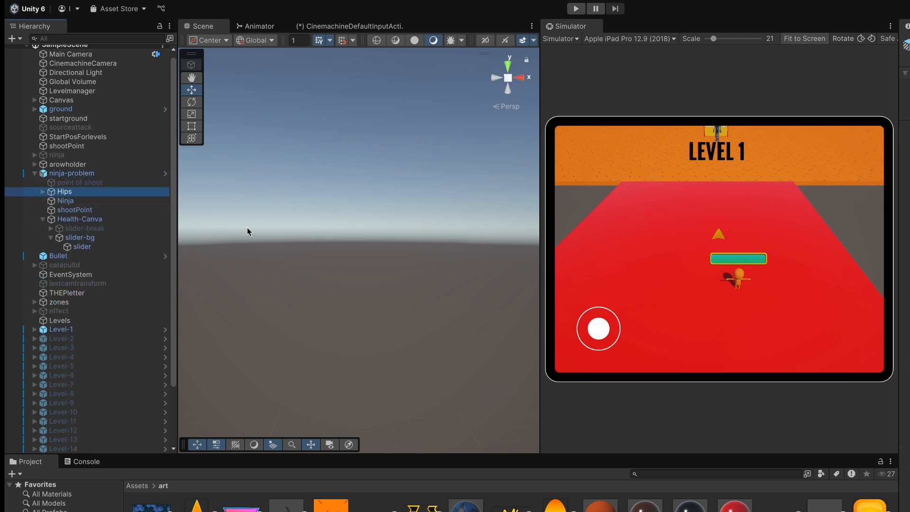
key(f)
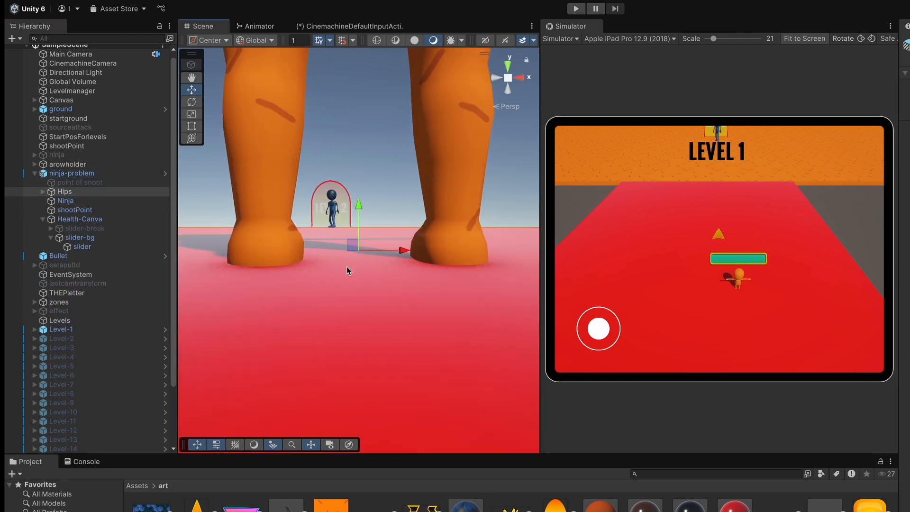
scroll(346, 266, down, 5)
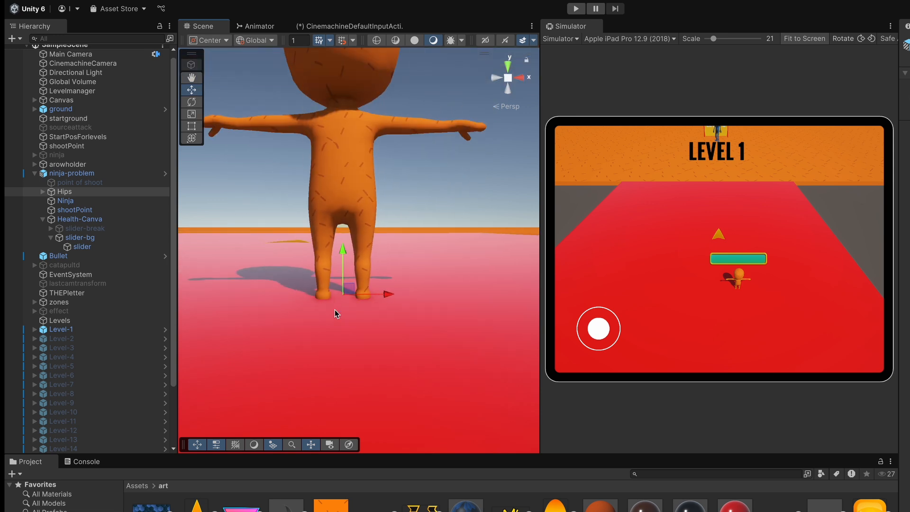
click(71, 201)
key(f)
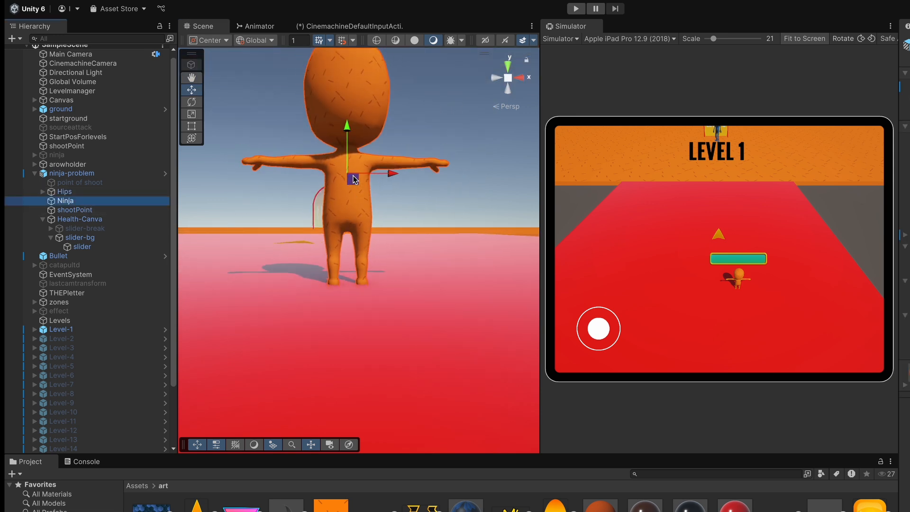
middle_drag(352, 175, 342, 278)
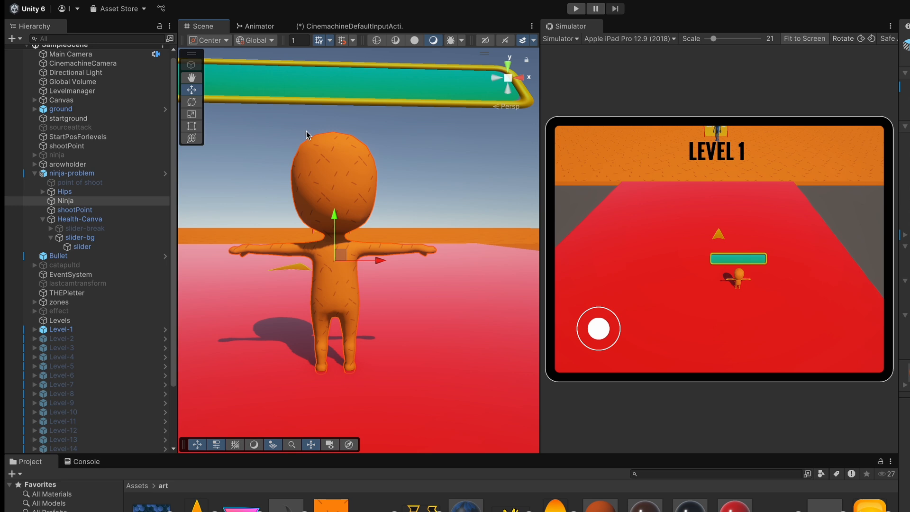
click(357, 244)
key(f)
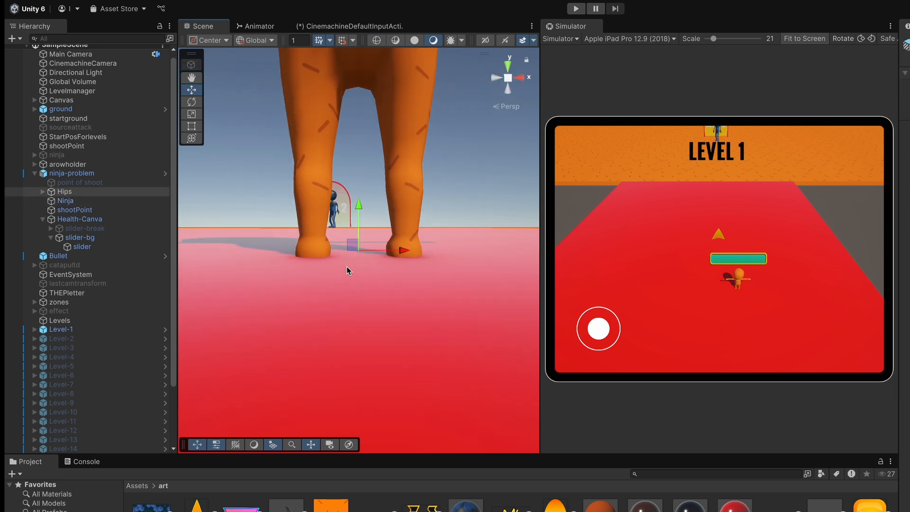
scroll(348, 266, down, 4)
middle_drag(359, 245, 337, 312)
scroll(337, 312, down, 4)
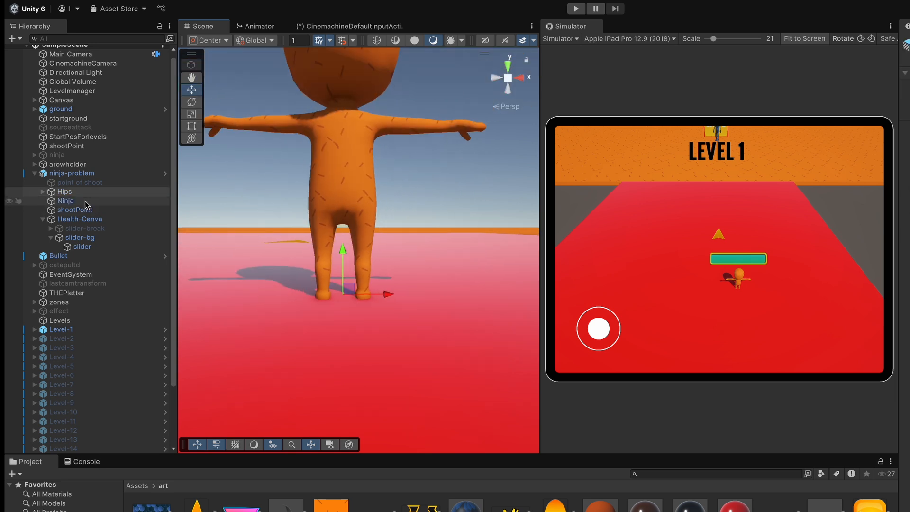
click(65, 201)
key(f)
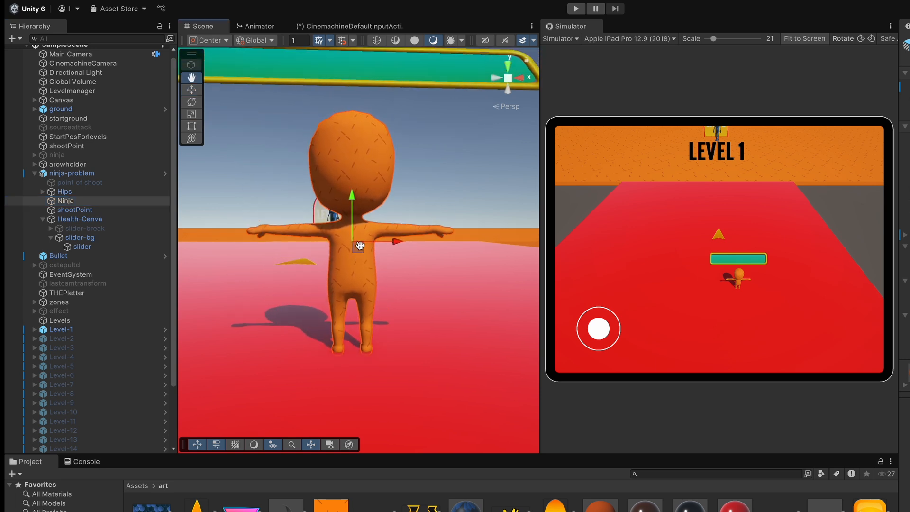
Step: Try to move Health-Canva out of the ninja-problem prefab instance
click(72, 174)
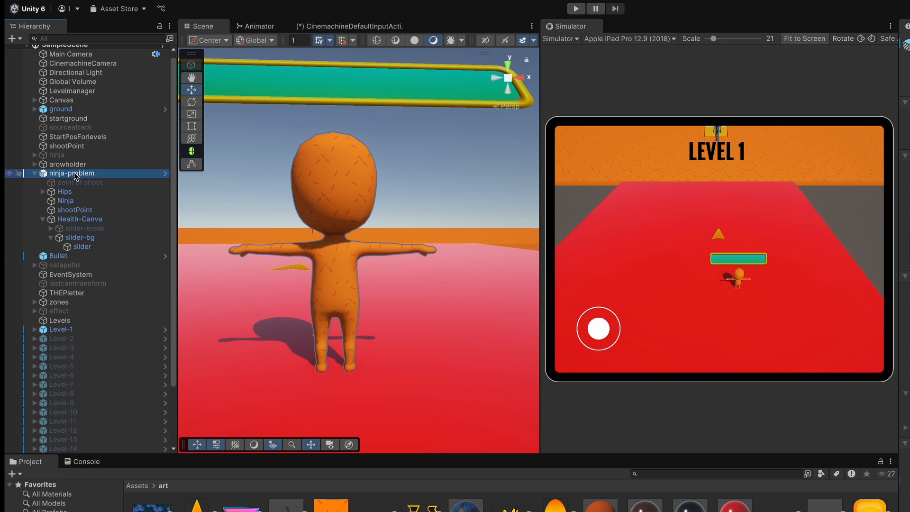
click(83, 221)
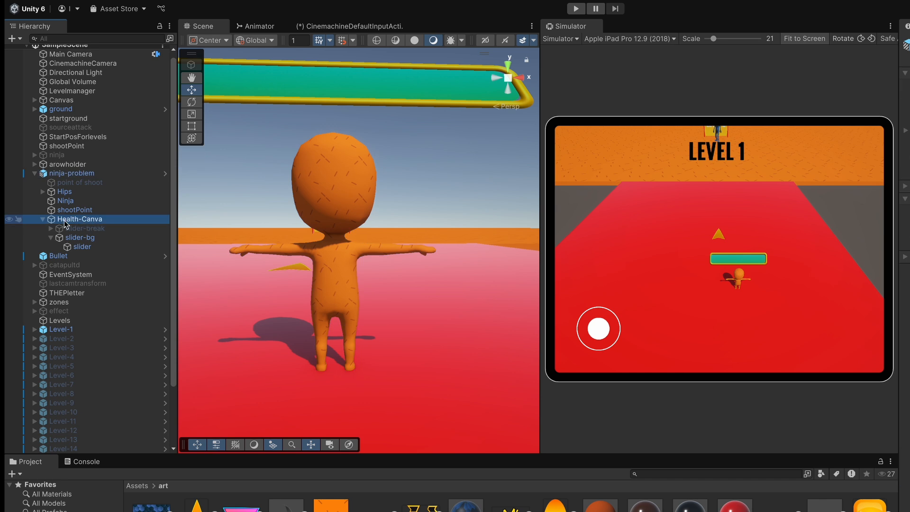
click(92, 174)
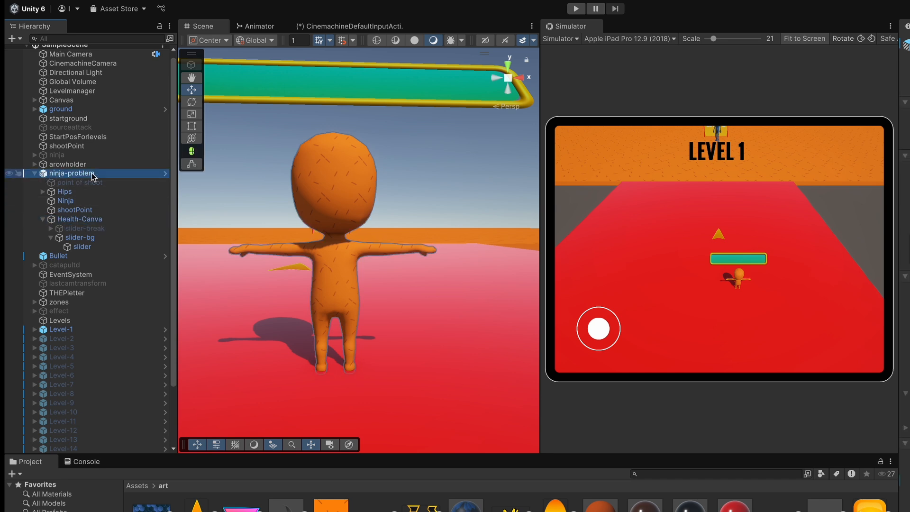
drag(80, 219, 83, 224)
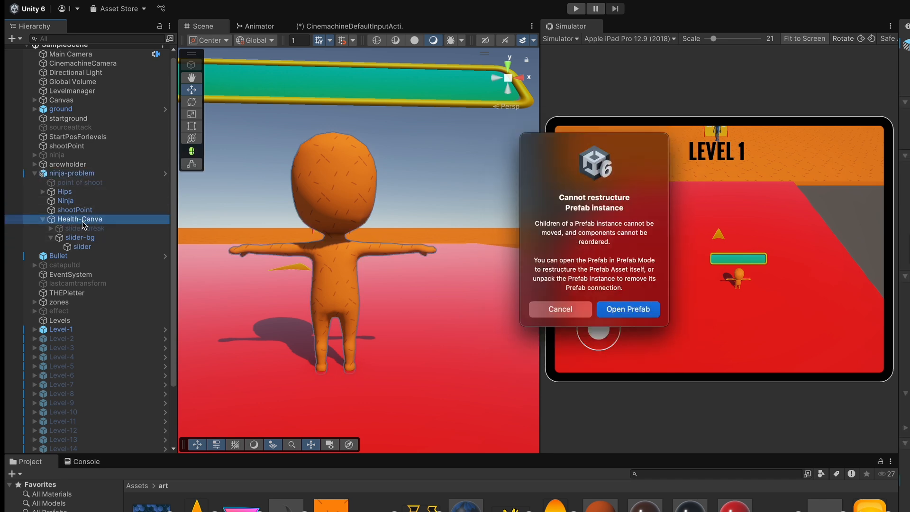
click(547, 313)
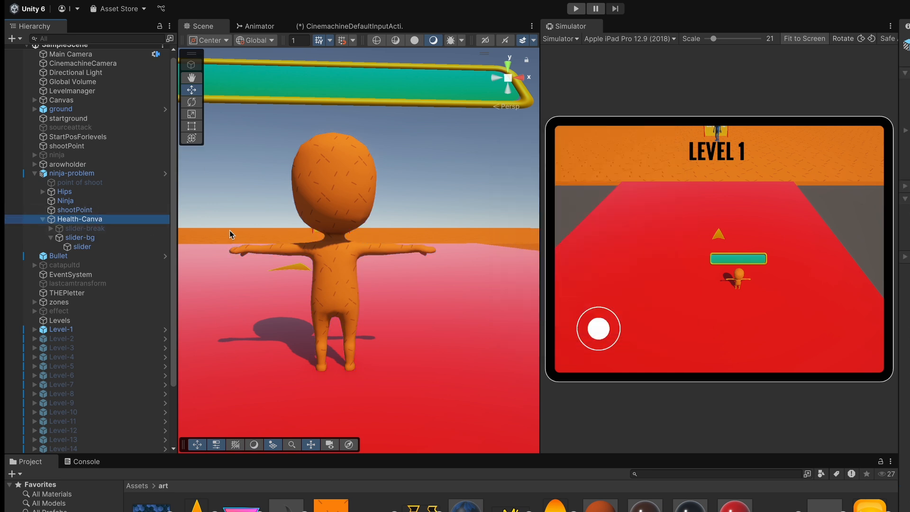
click(905, 188)
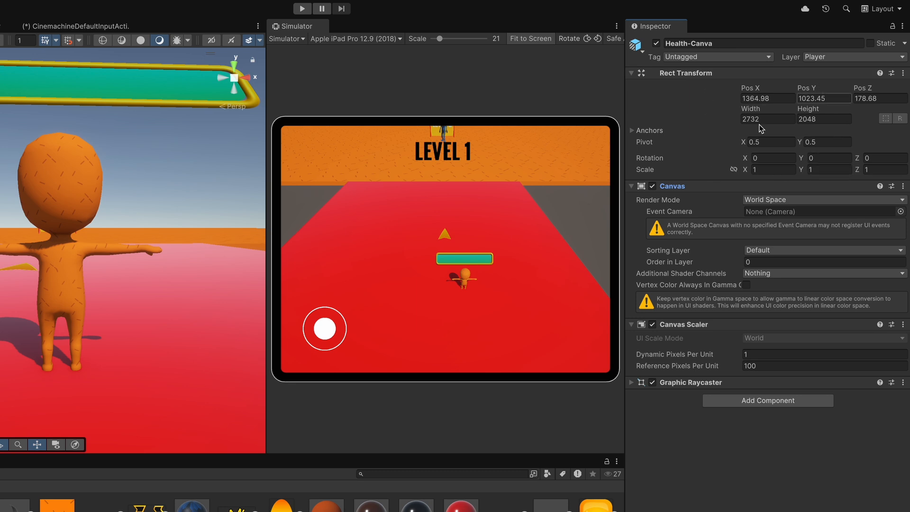
Step: Duplicate ninja-problem and deactivate the copy
key(ctrl+d)
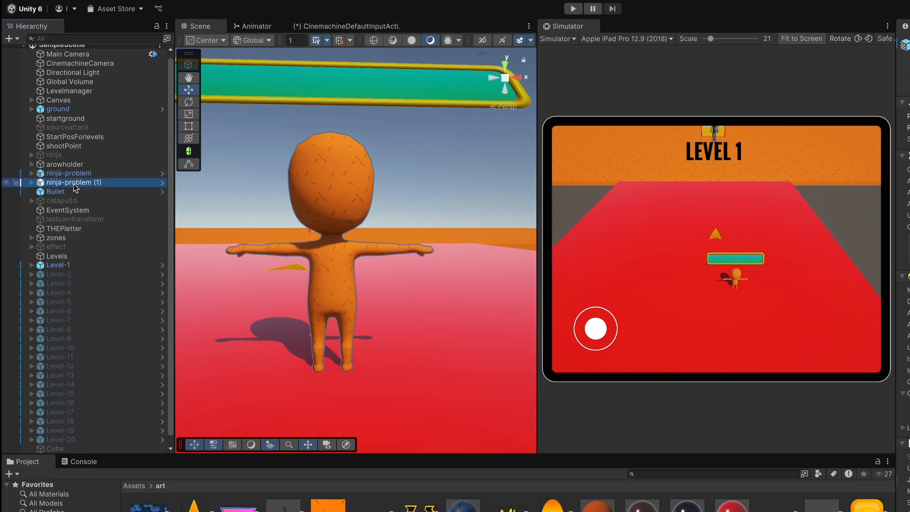
click(909, 41)
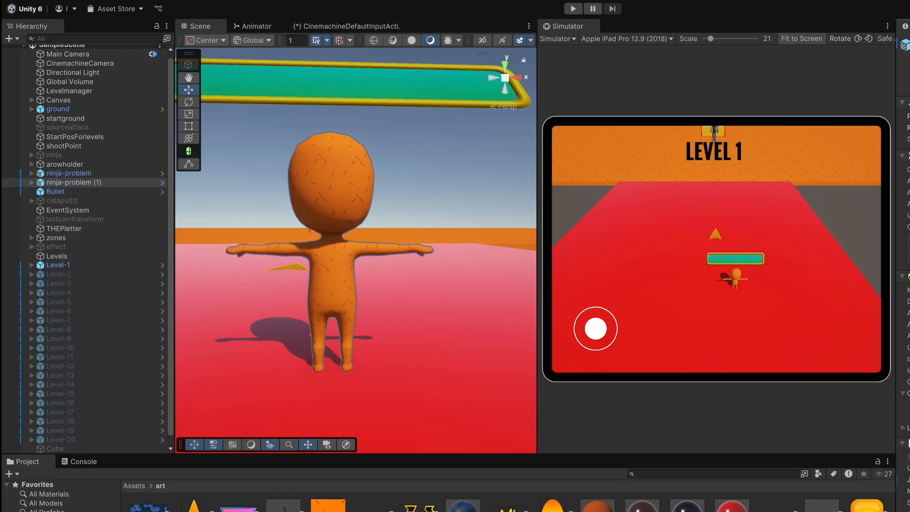
Step: Unpack the original ninja-problem prefab instance completely
click(71, 174)
right_click(148, 179)
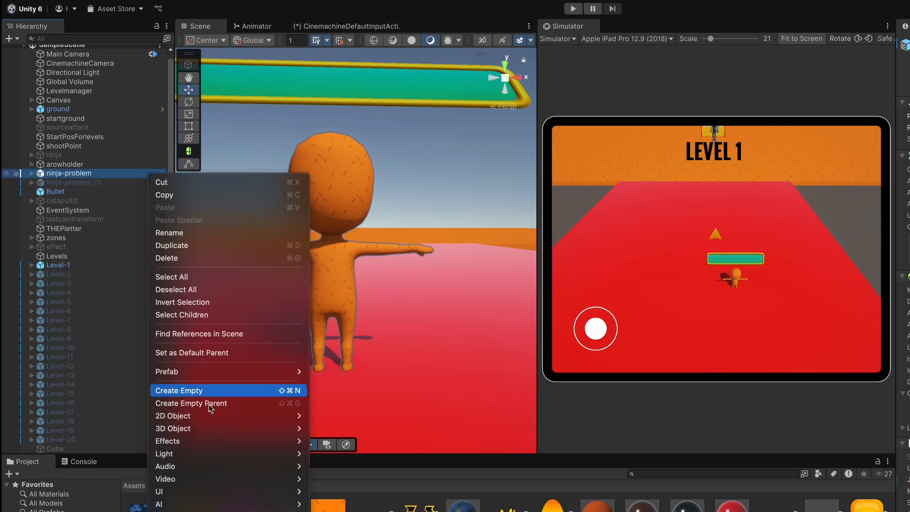
mouse_move(223, 372)
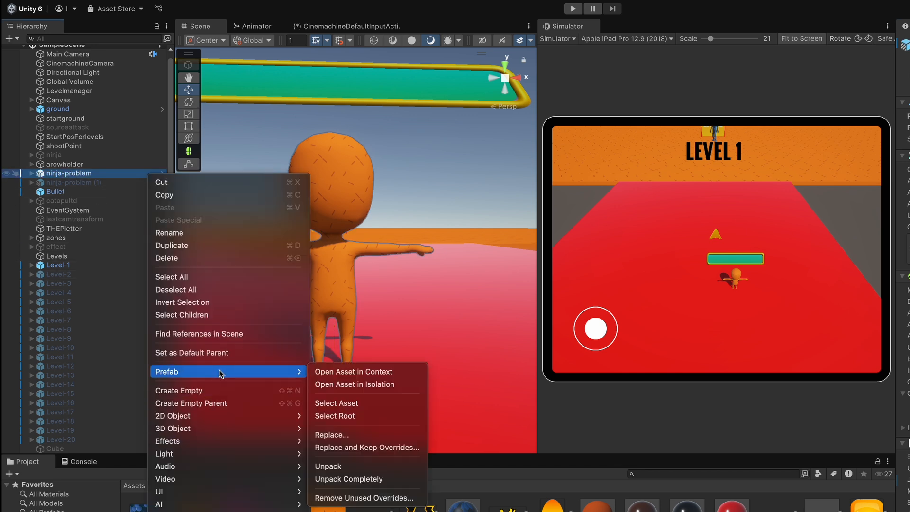
click(361, 479)
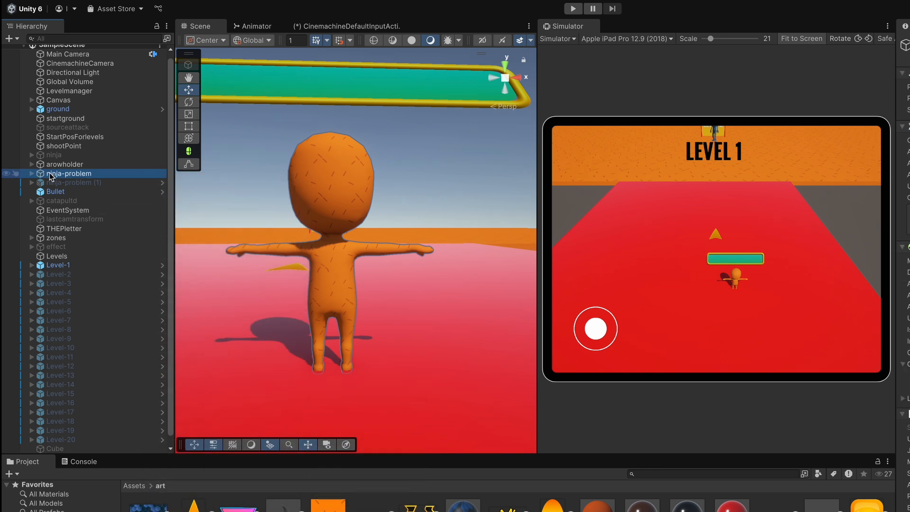
Step: Move Health-Canva out of ninja-problem to the scene root, directly above it, and rename it Healt
click(32, 175)
click(75, 221)
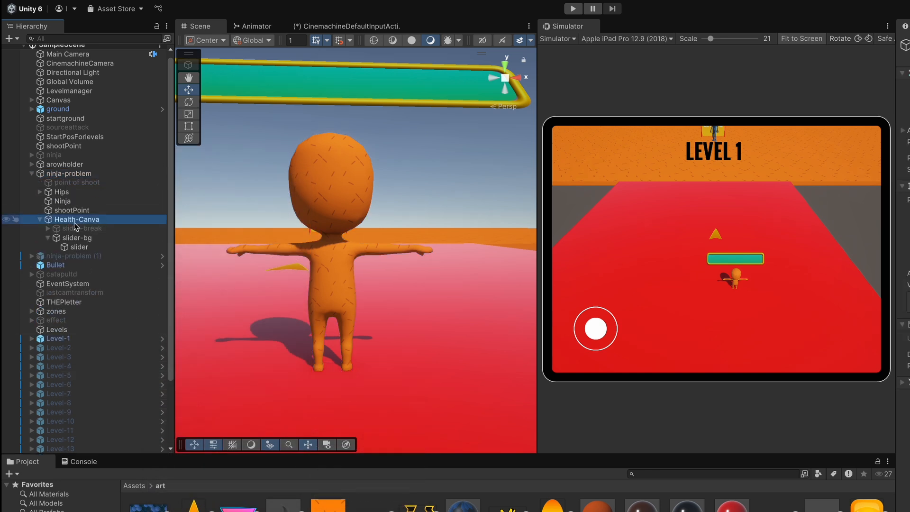
click(40, 220)
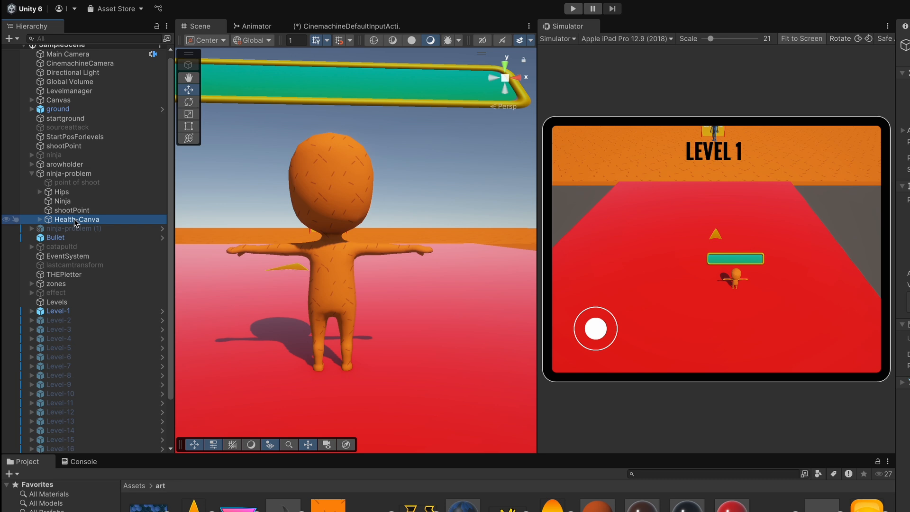
drag(73, 223, 75, 170)
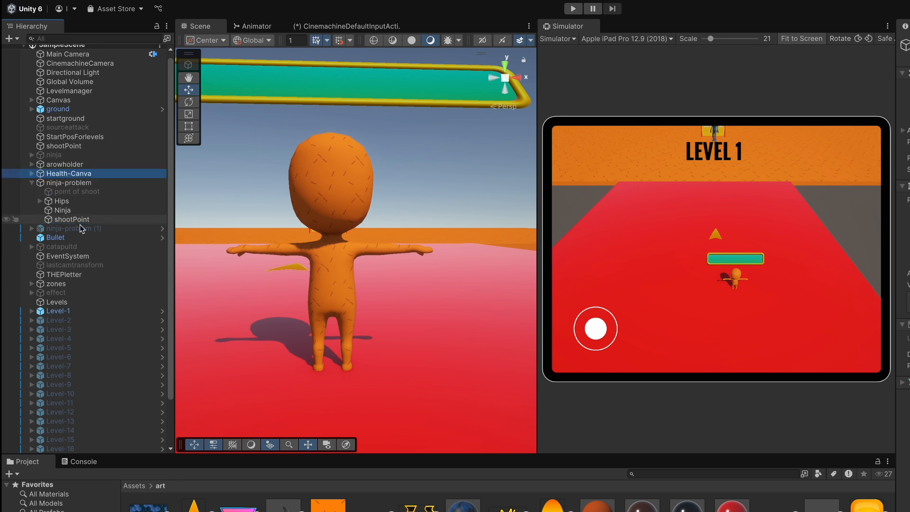
Step: Nudge ninja-problem slightly along the X axis
click(67, 184)
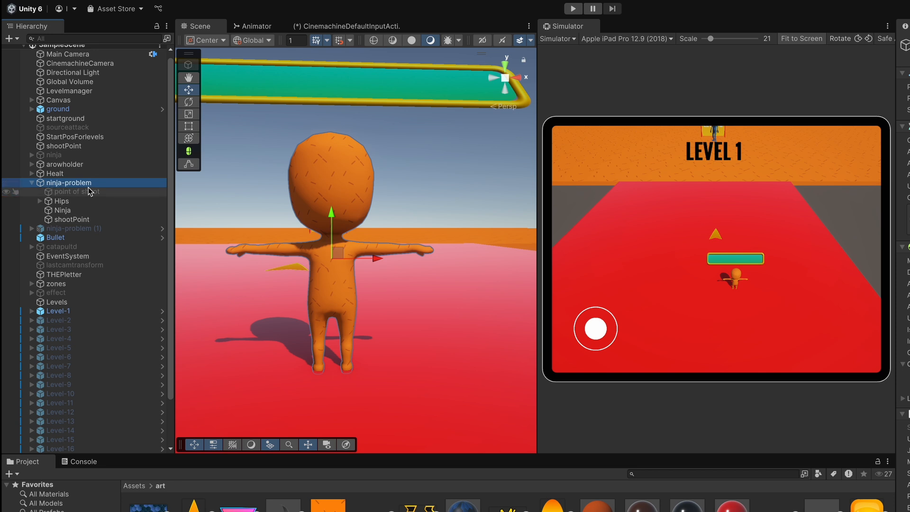
scroll(367, 335, down, 5)
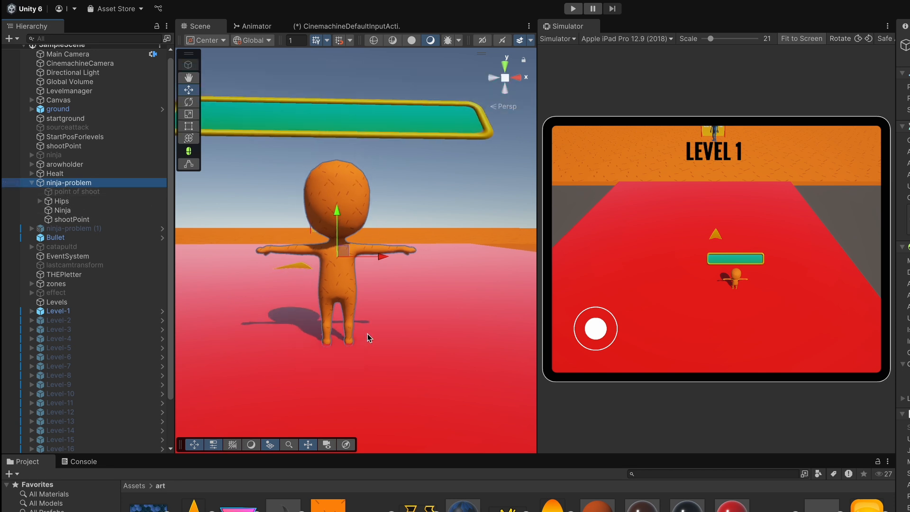
mouse_move(388, 253)
mouse_down()
mouse_move(485, 254)
mouse_move(385, 258)
mouse_up()
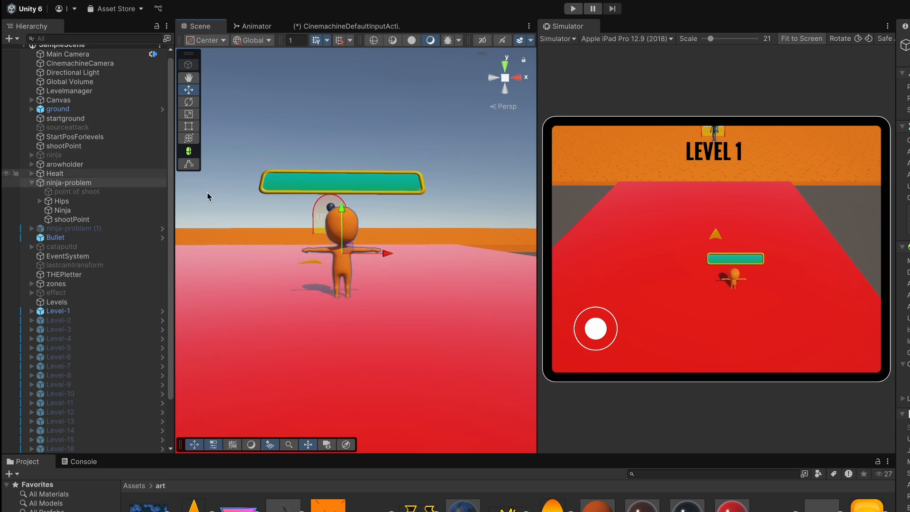
Step: Reset the Rect Transform of the Healt canvas
click(69, 174)
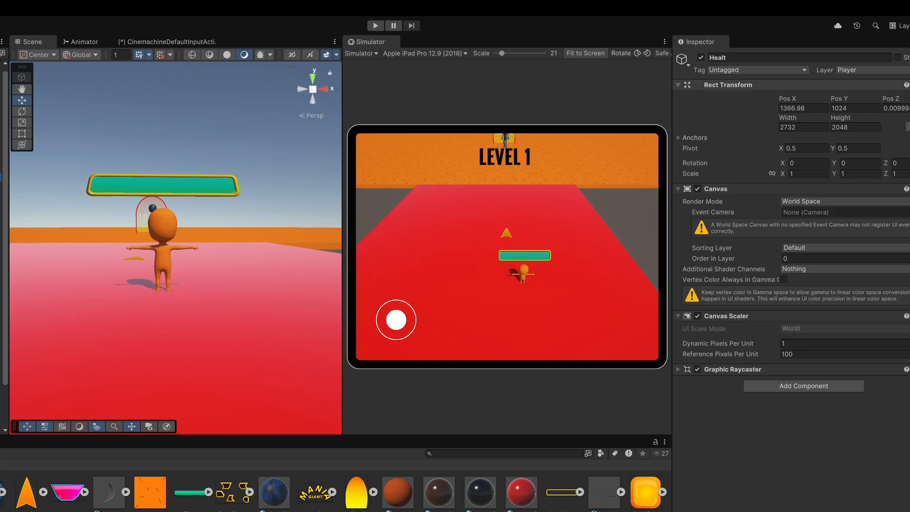
click(909, 85)
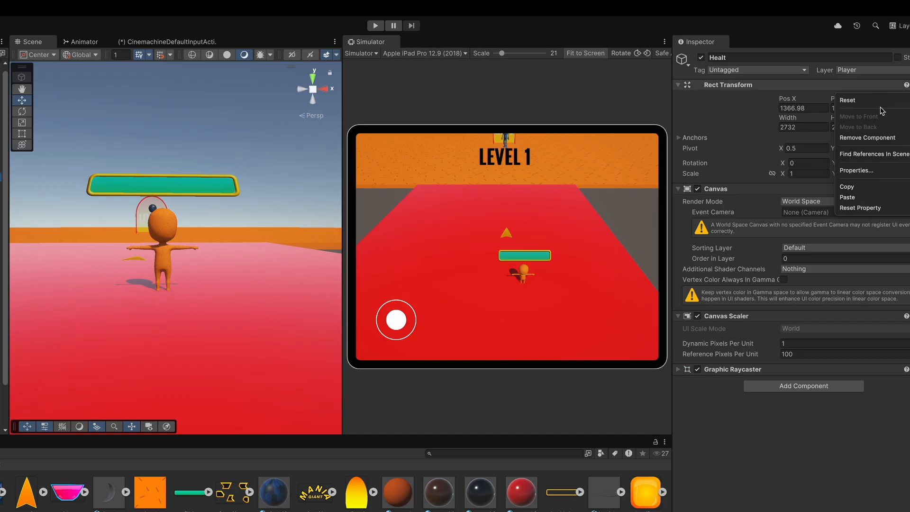
click(848, 100)
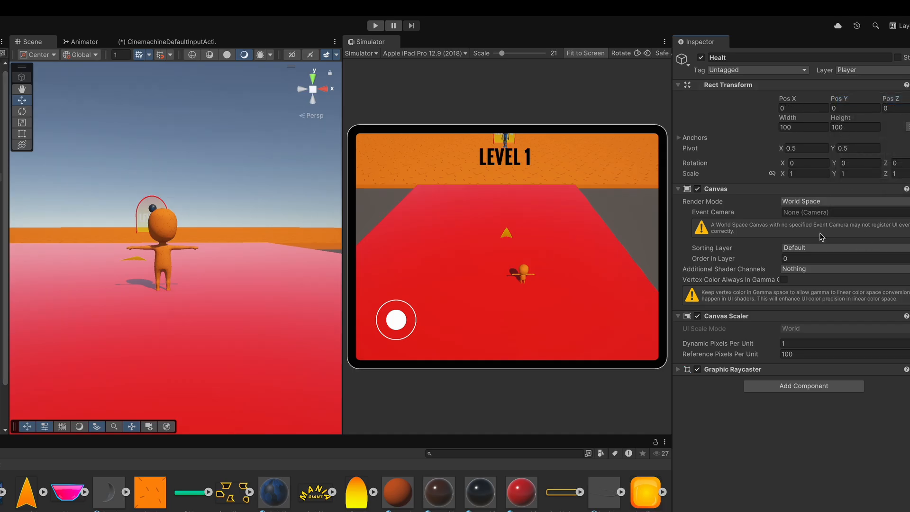
Step: Set the Healt canvas's Order in Layer to 7
drag(734, 263, 740, 262)
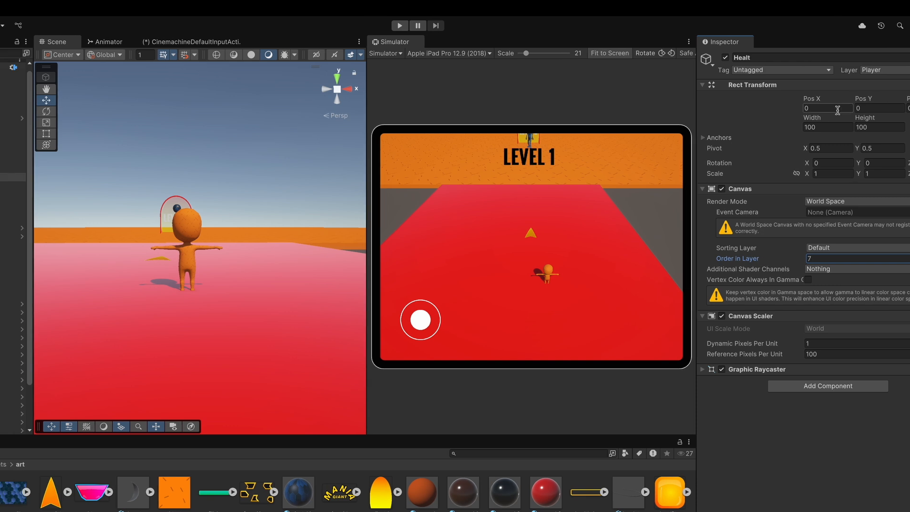
click(825, 174)
click(10, 177)
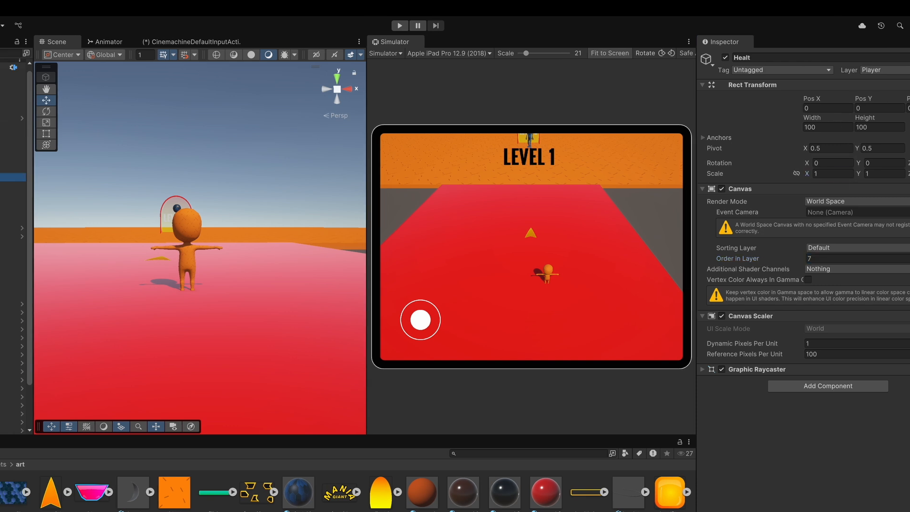
Step: Examine the size and placement of the Healt canvas and its slider-bg bar in the scene
key(f)
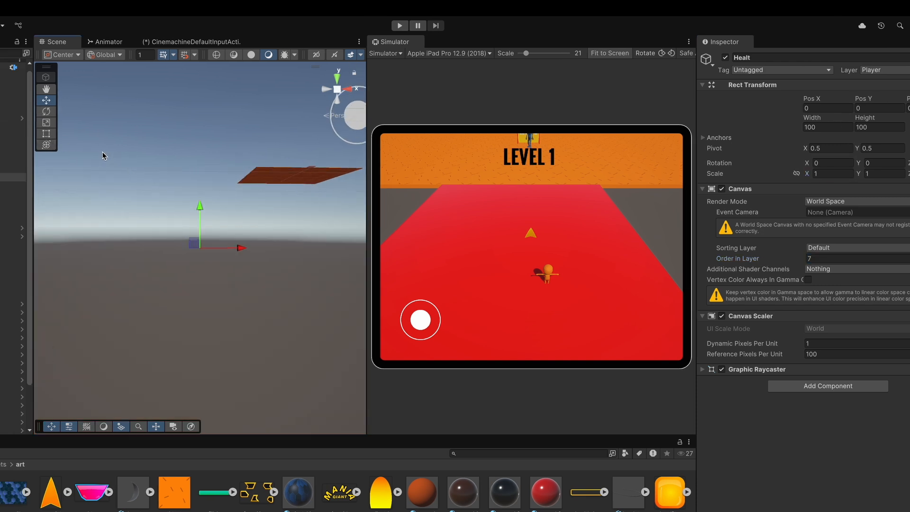
click(46, 134)
scroll(290, 214, up, 5)
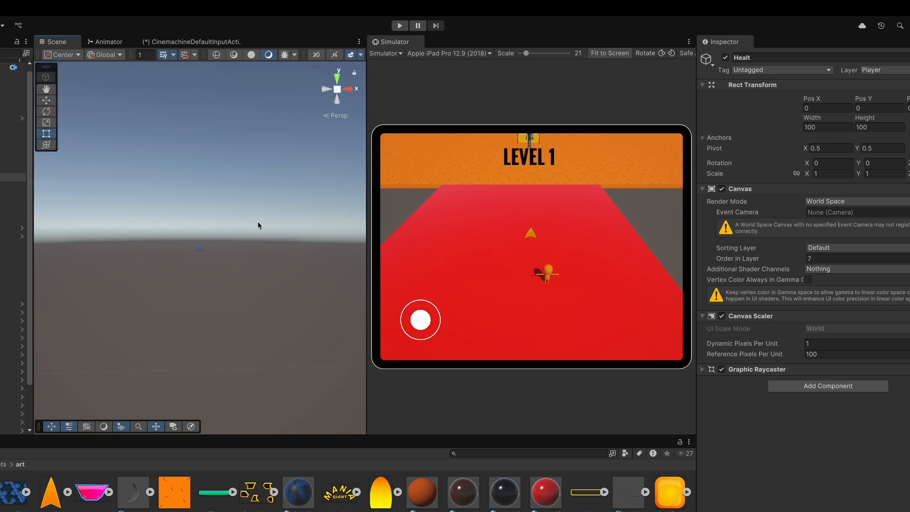
scroll(259, 226, up, 5)
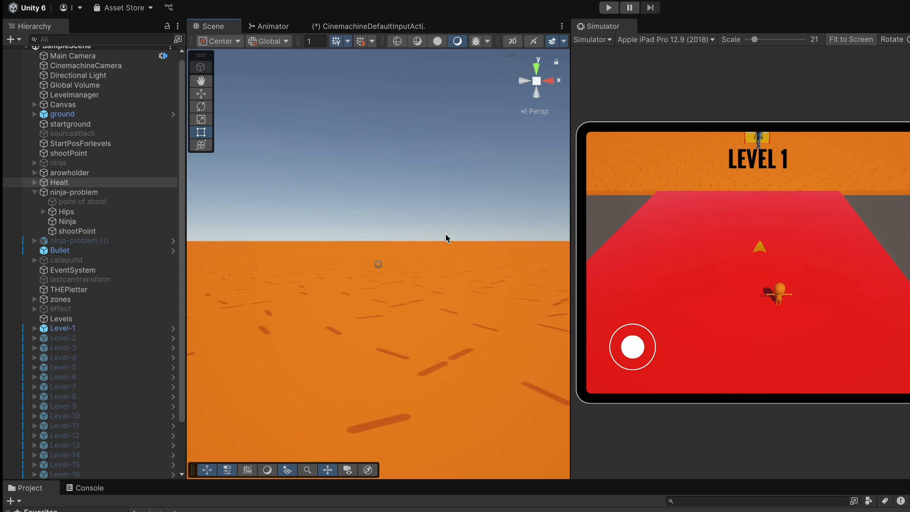
click(35, 182)
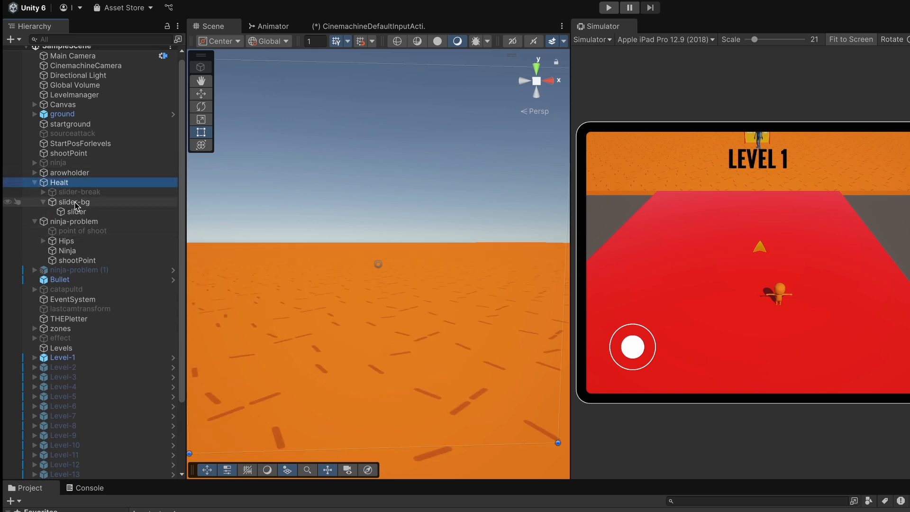
click(75, 203)
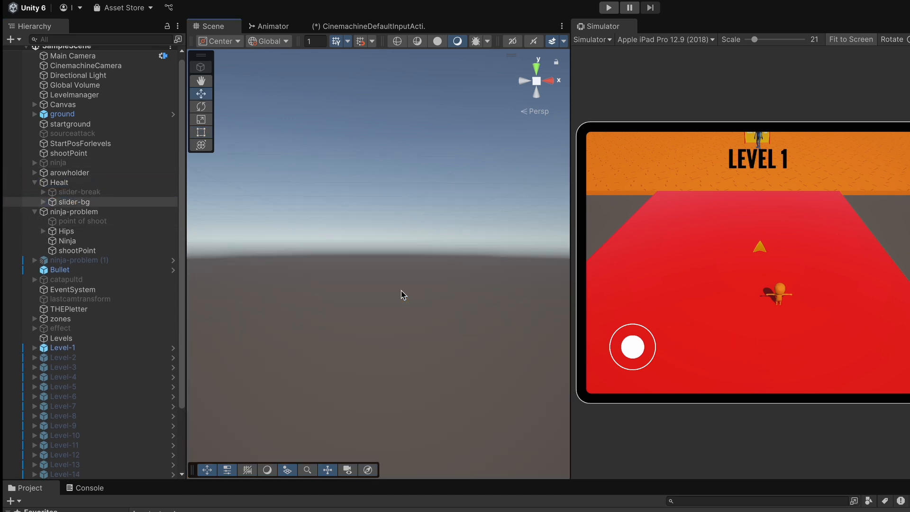
key(f)
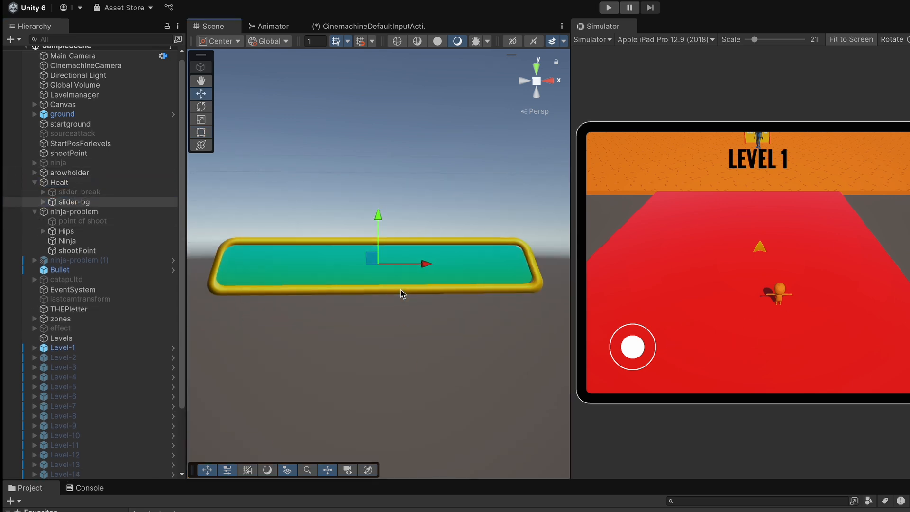
scroll(401, 290, down, 5)
scroll(400, 290, down, 5)
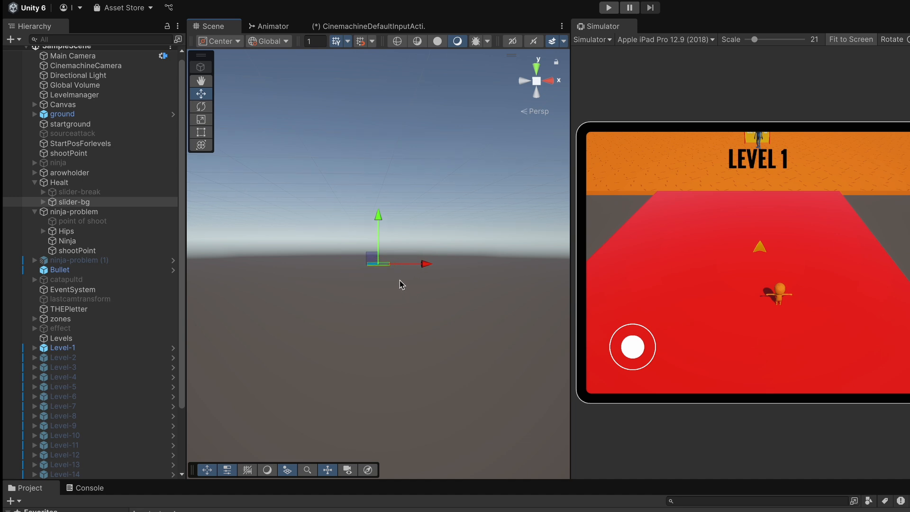
scroll(380, 288, down, 5)
scroll(380, 287, down, 2)
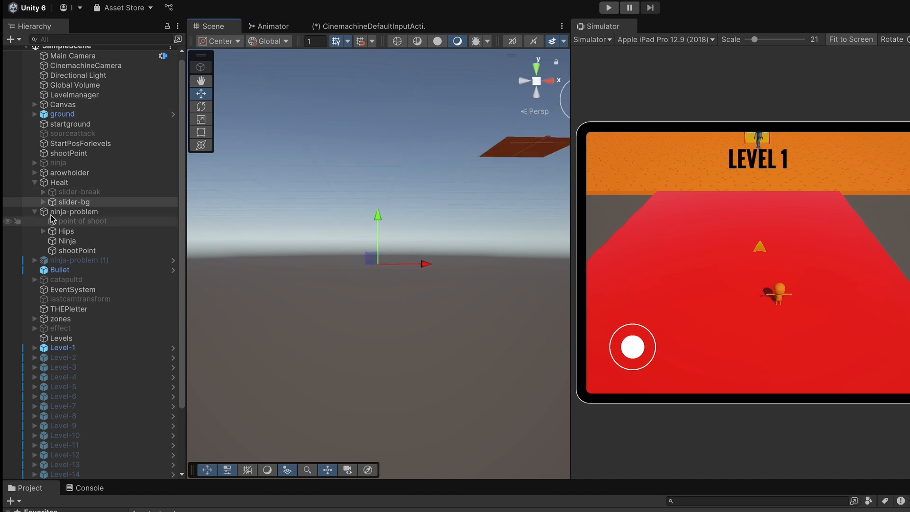
Step: Delete the Healt canvas together with its slider children from the scene
click(43, 186)
right_click(43, 186)
click(132, 266)
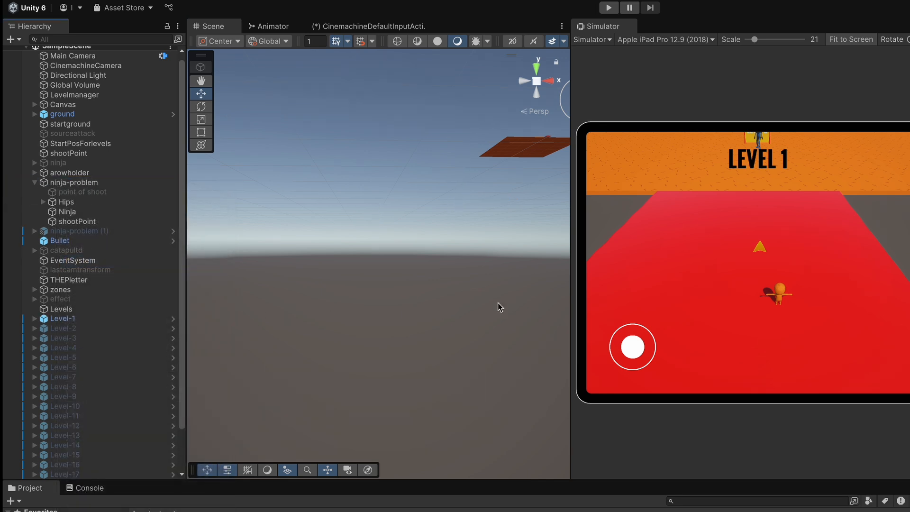
Step: Create an empty child of ninja-problem named ParentUiObject and move it to the scene root directly above ninja-problem
click(59, 182)
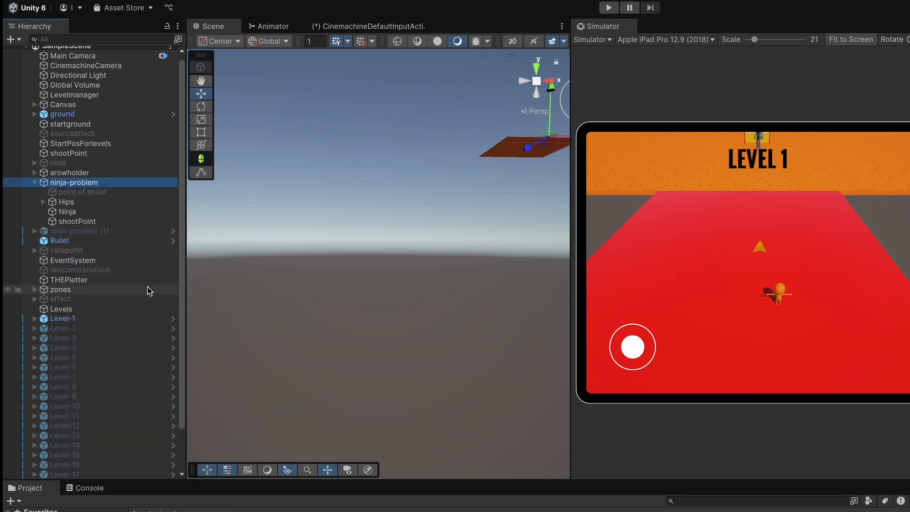
right_click(63, 182)
click(118, 410)
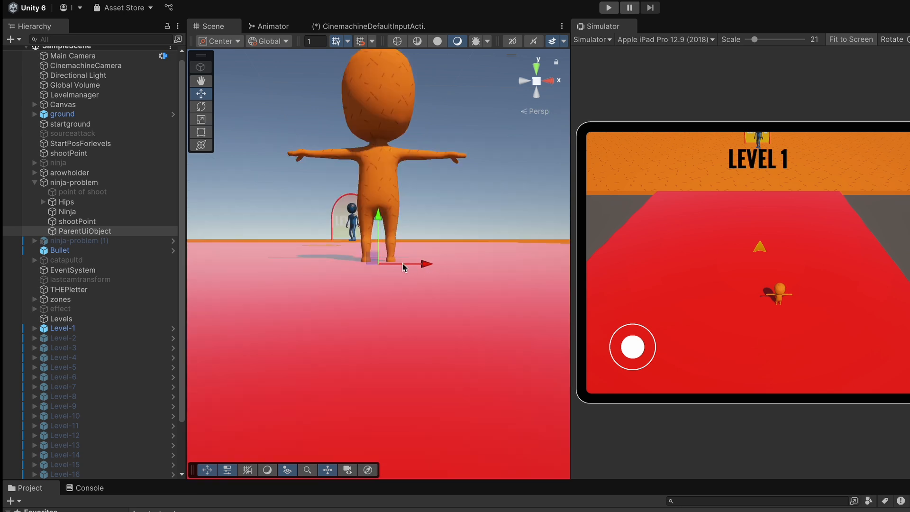
middle_drag(373, 315, 280, 408)
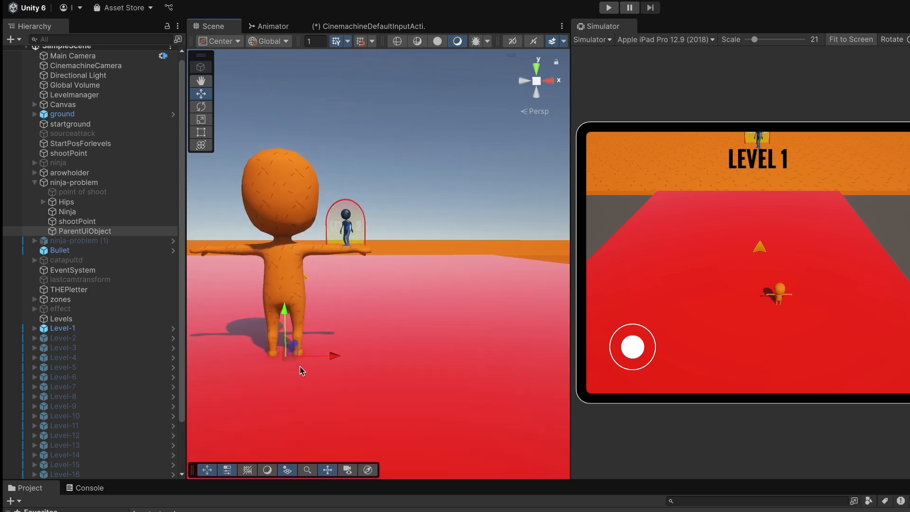
middle_drag(334, 356, 479, 333)
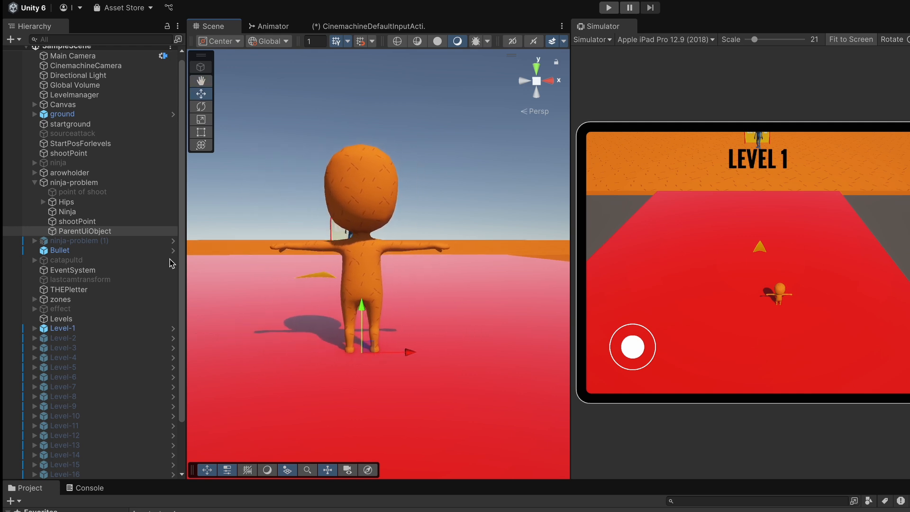
drag(78, 236, 77, 180)
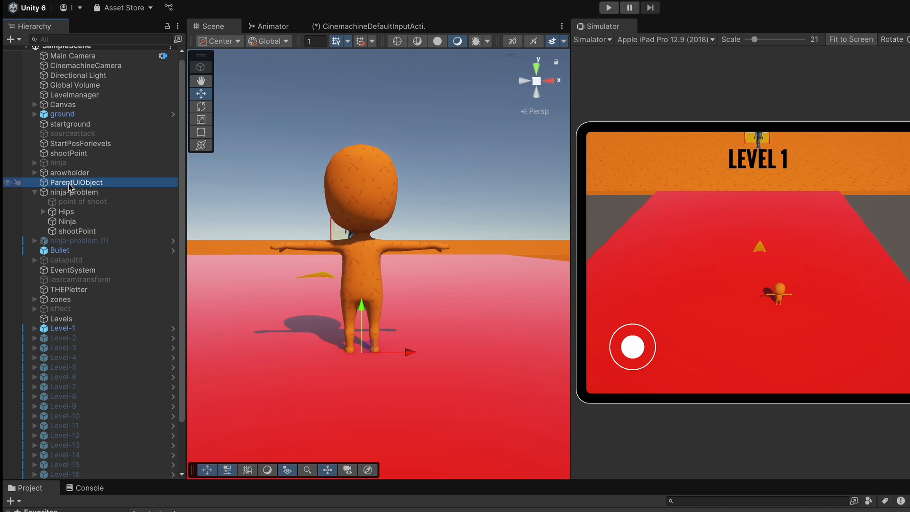
Step: Add a UI Image with its own Canvas under ParentUiObject, keeping the default names
right_click(70, 185)
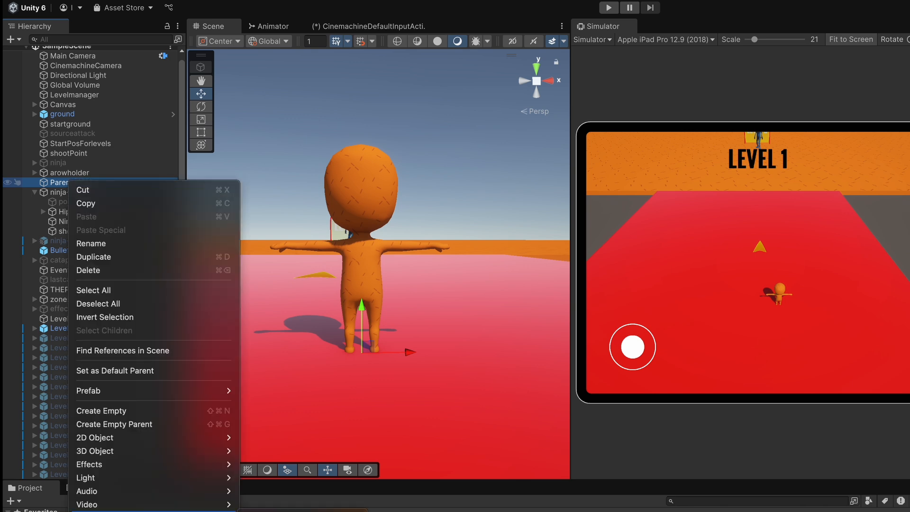
click(284, 511)
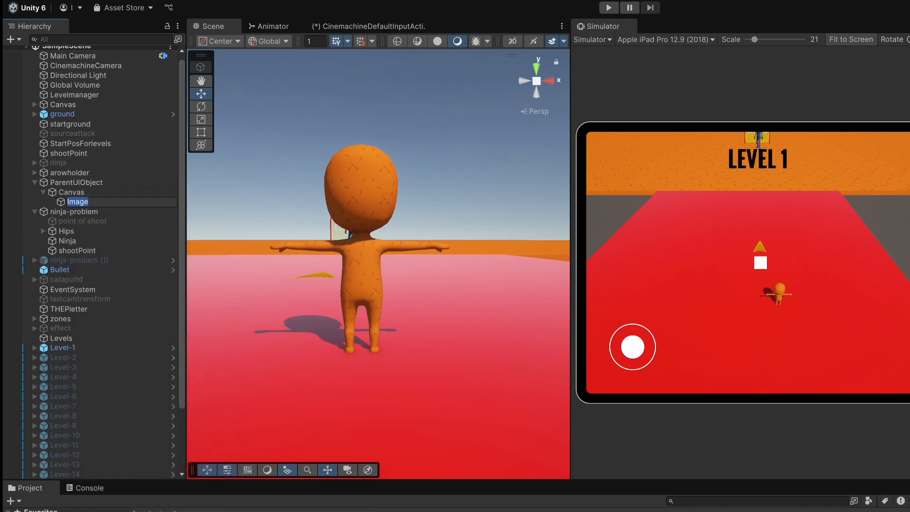
key(Return)
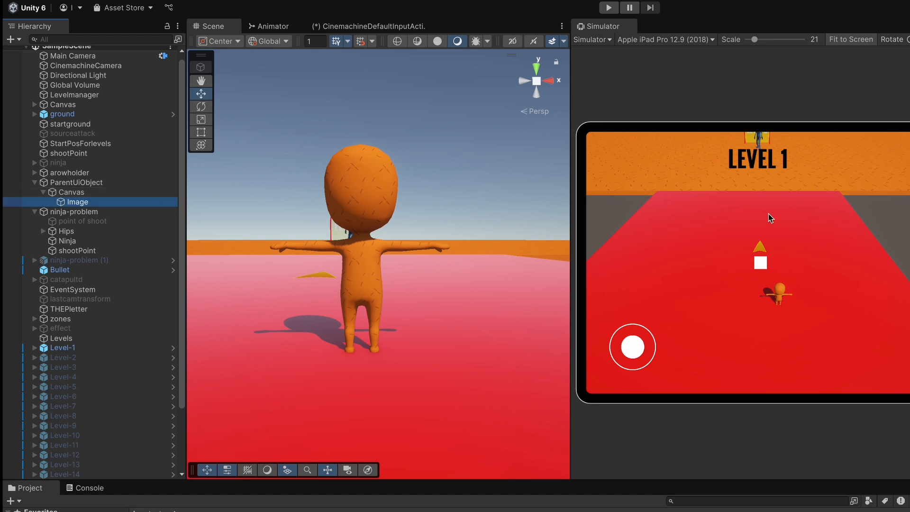
Step: Configure the new Canvas as World Space with Main Camera as its event camera and Order in Layer 8
click(85, 192)
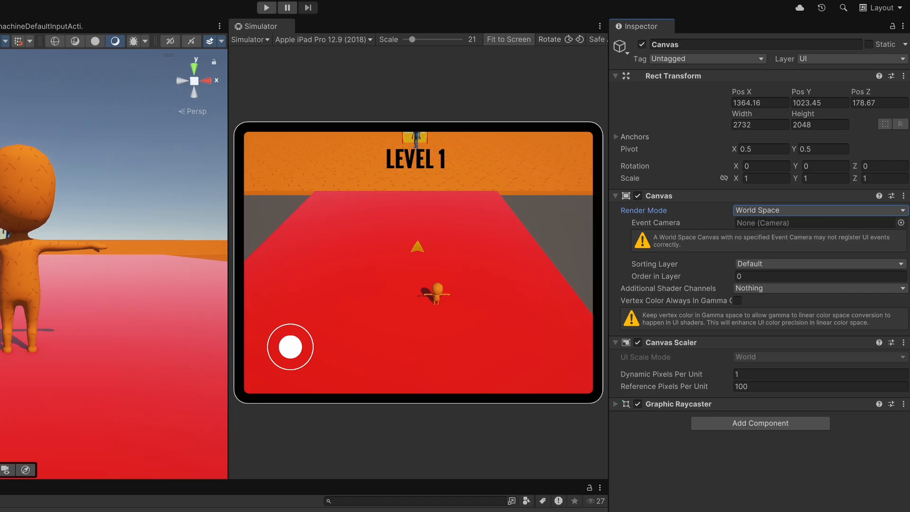
drag(0, 105, 789, 222)
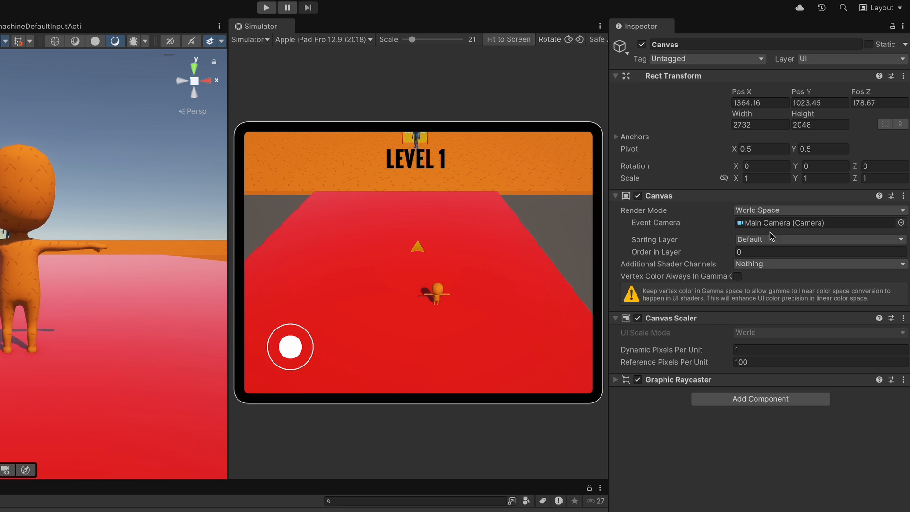
drag(671, 254, 675, 253)
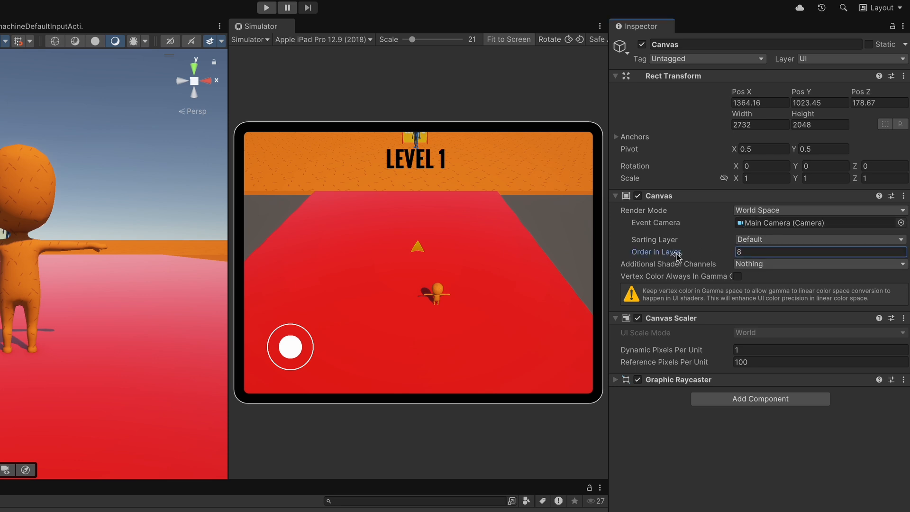
Step: Give the Image the health-bg sprite at 753 by 144 and frame ParentUiObject in the scene
click(0, 271)
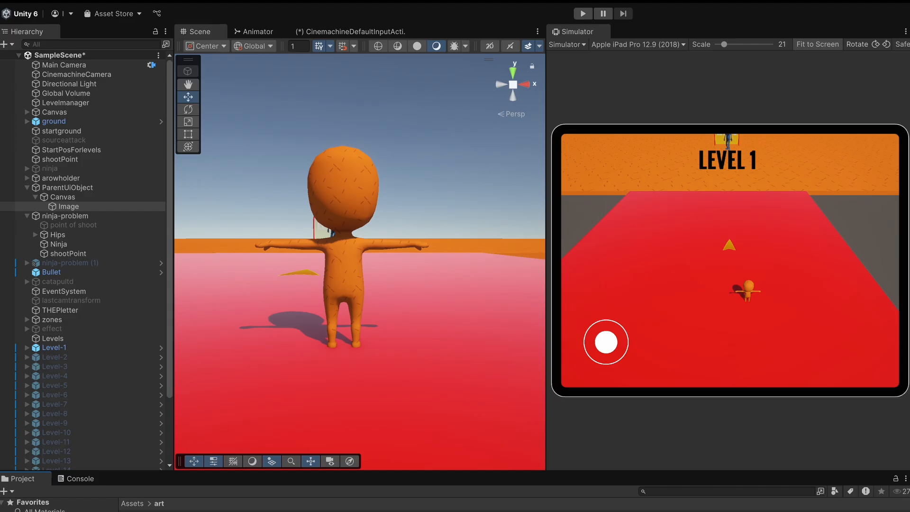
click(68, 187)
key(f)
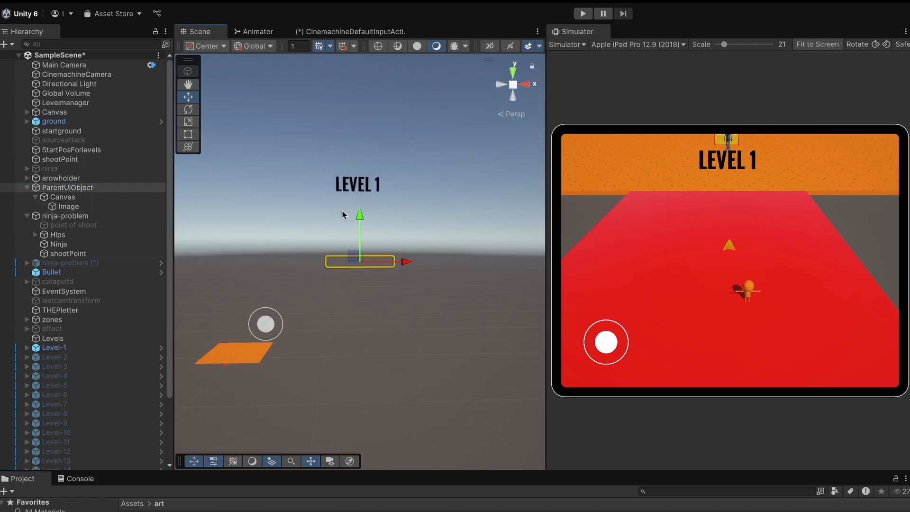
Step: Add a child image under Image, name it slider-fill, and give it the teal fill-bg sprite
click(85, 206)
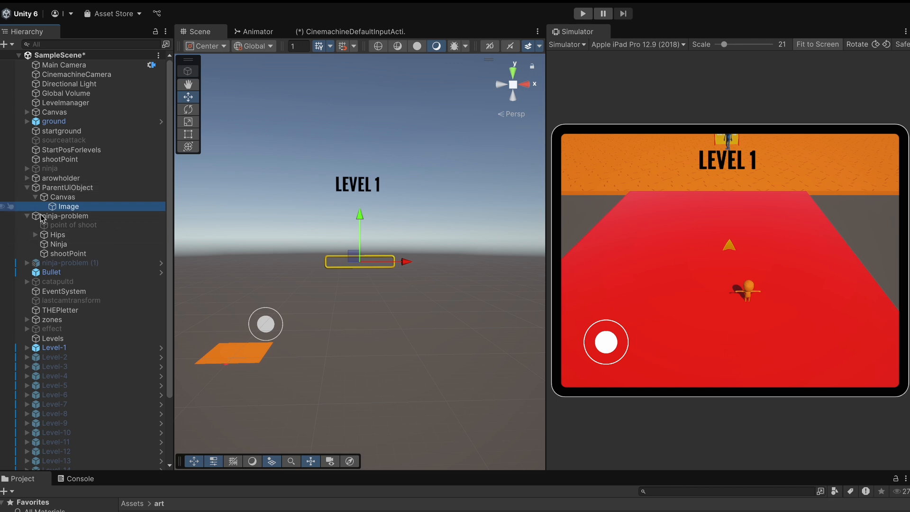
right_click(64, 207)
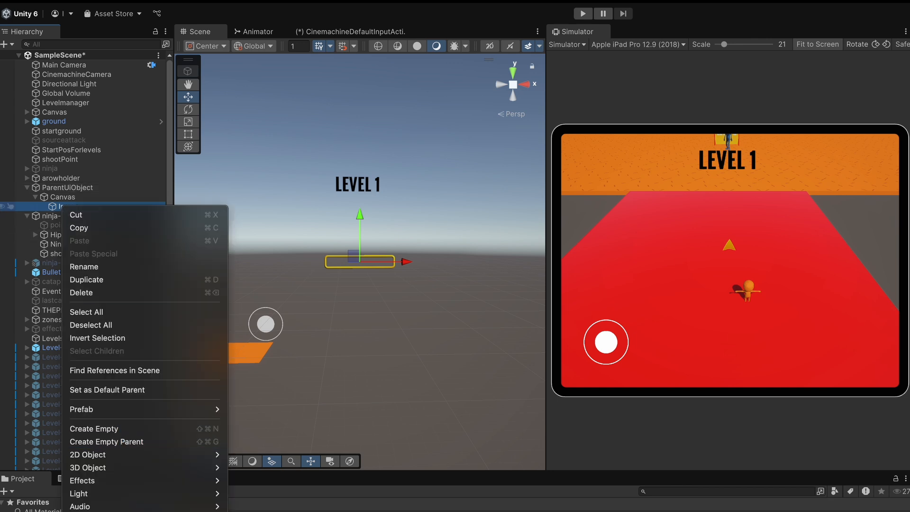
click(256, 511)
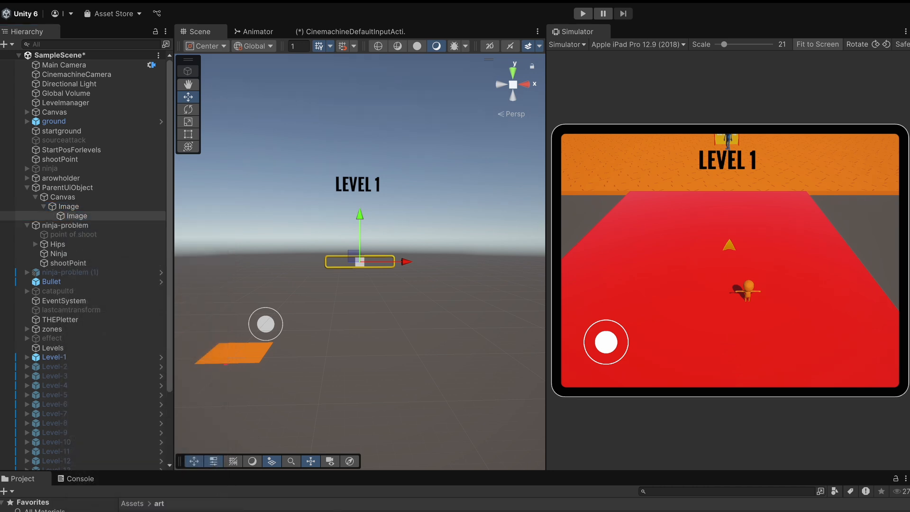
key(Return)
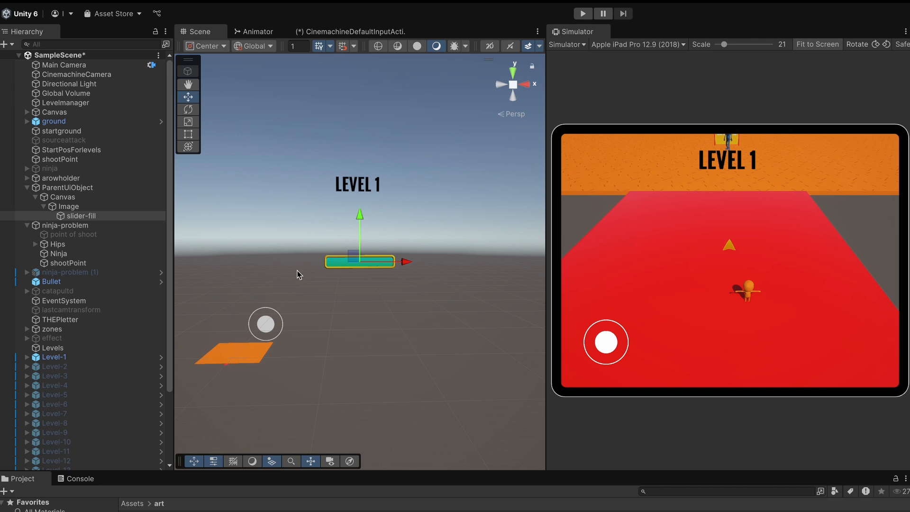
Step: Set the Pos X, Pos Y and Pos Z of ParentUiObject's Canvas to 0
click(63, 198)
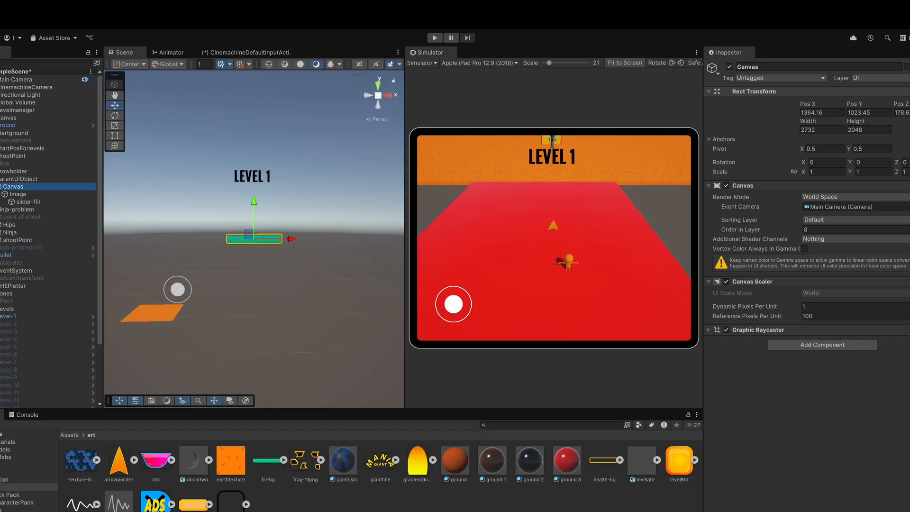
click(908, 92)
click(809, 122)
click(825, 113)
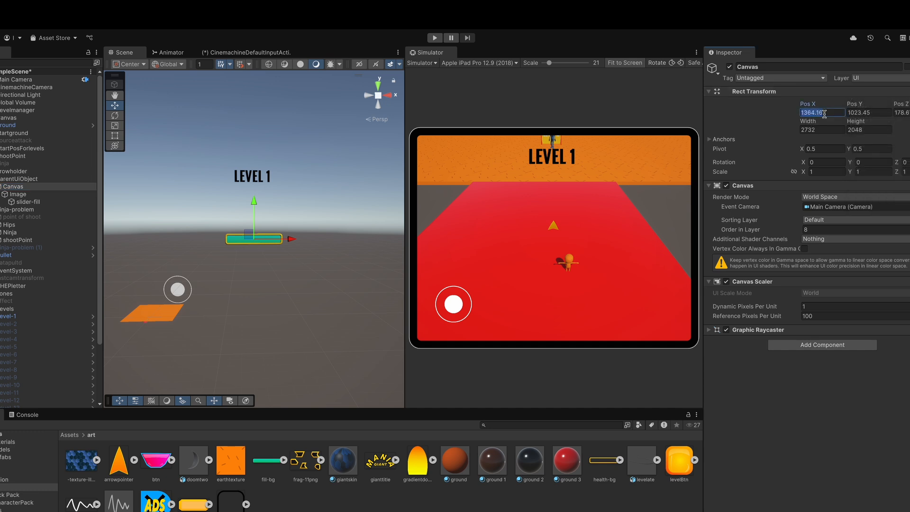
text(0)
click(871, 113)
text(0)
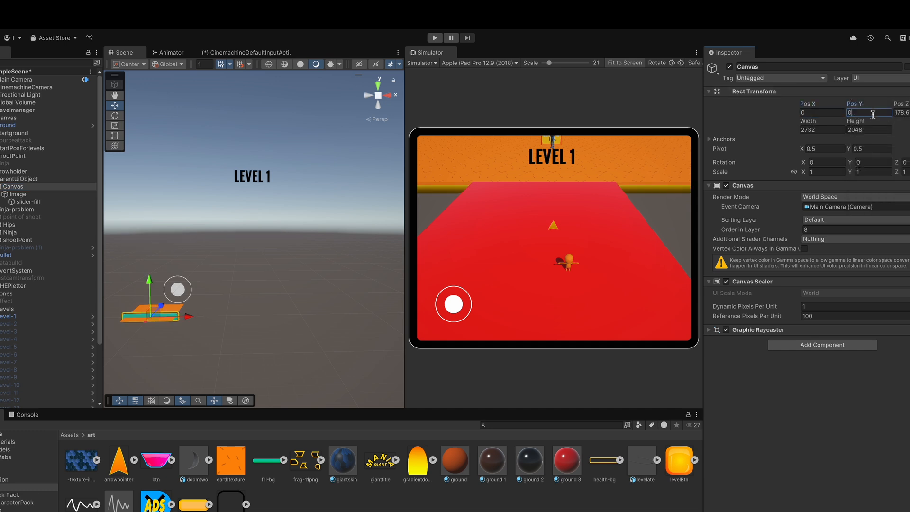
key(Tab)
text(0)
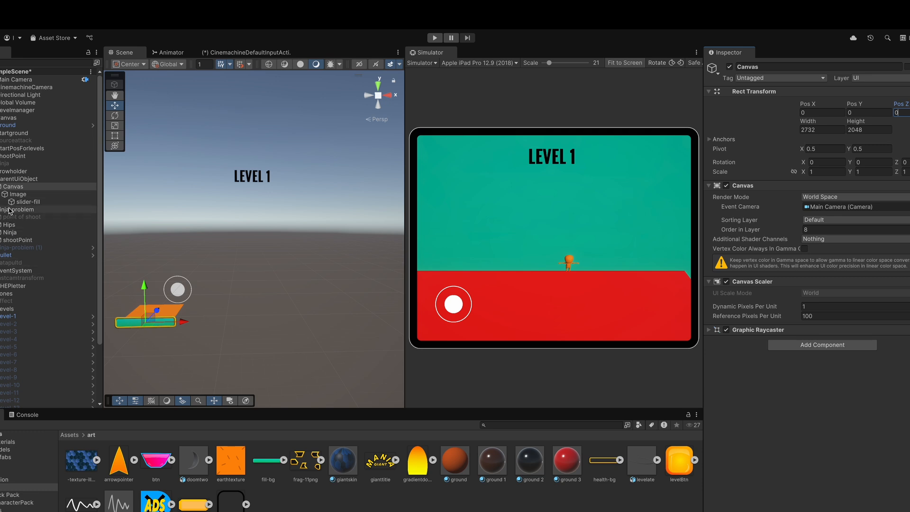
Step: Try setting ParentUiObject's position to 0, 0, 0, and undo the change
click(16, 180)
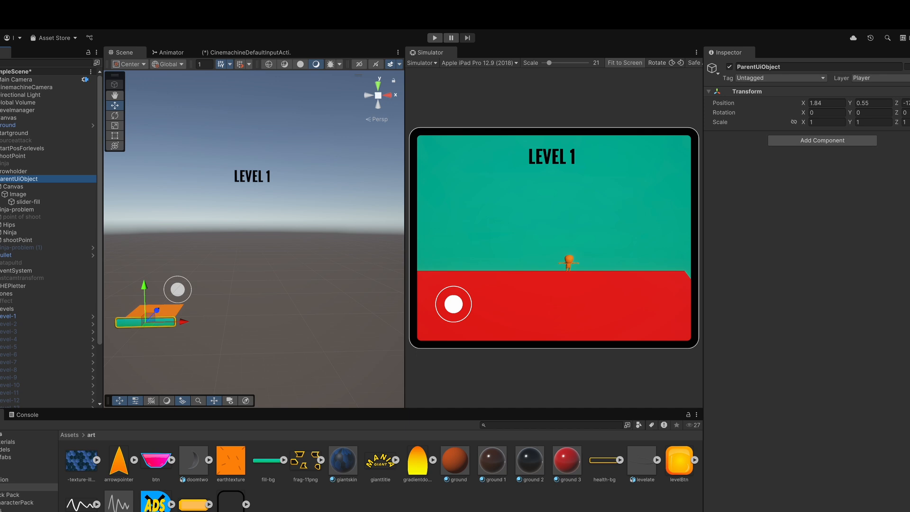
click(906, 91)
click(872, 105)
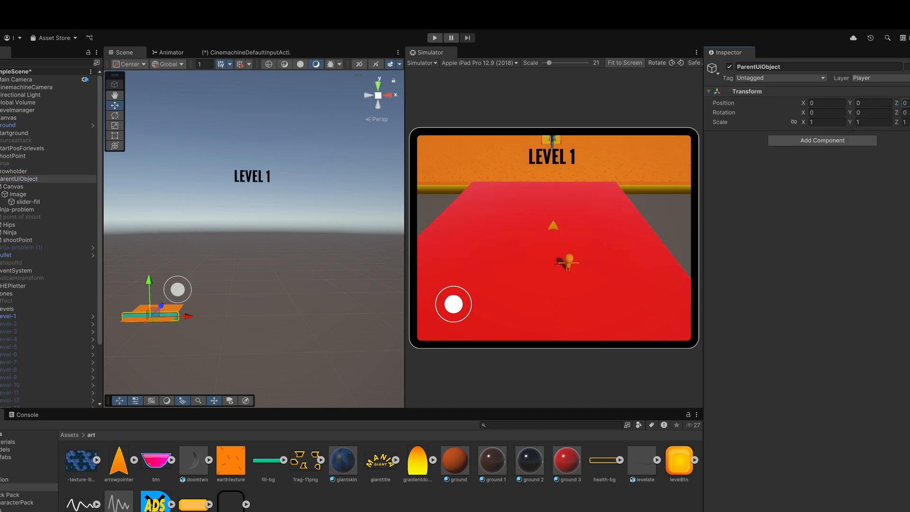
key(ctrl+z)
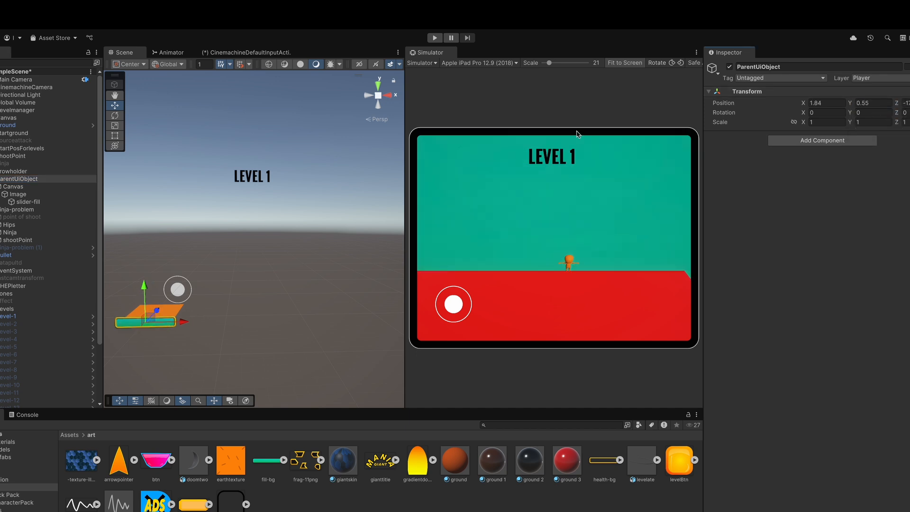
Step: Try to shrink the health-bg Image under ParentUiObject's Canvas by its corner in the scene with the Rect tool
click(25, 188)
click(24, 194)
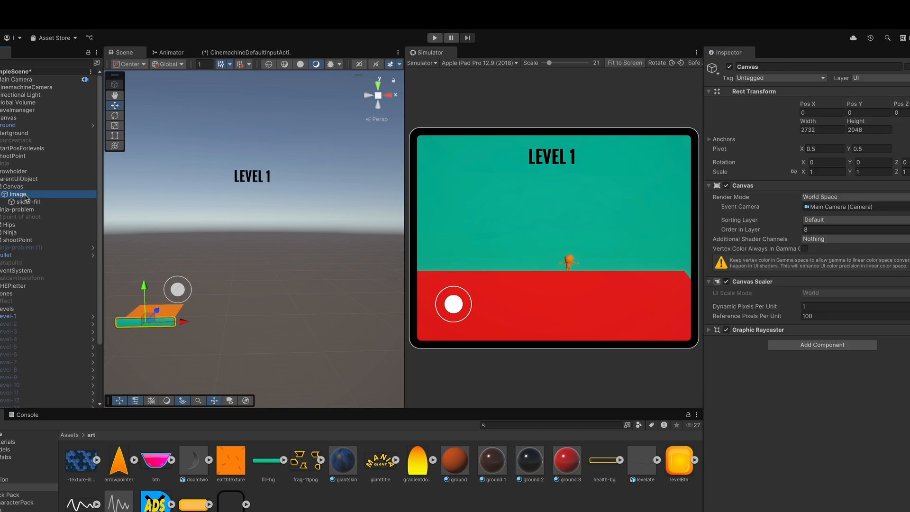
click(1, 195)
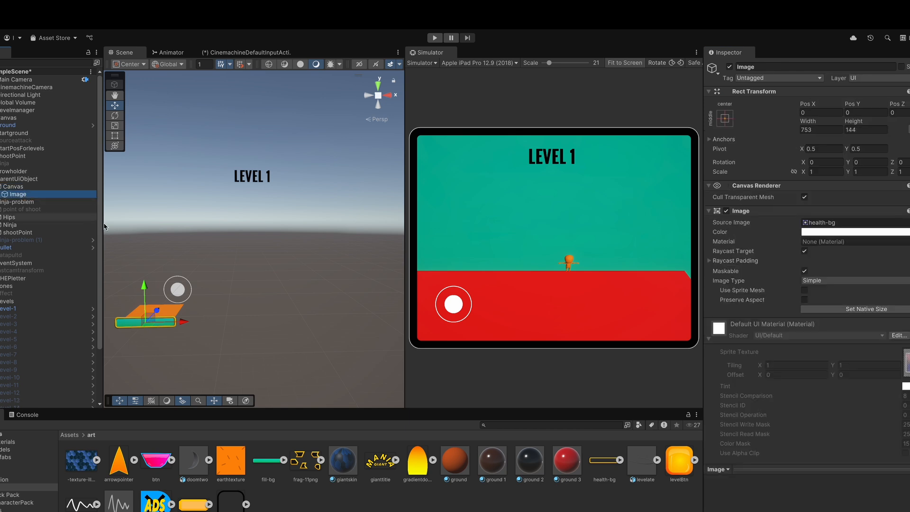
click(115, 138)
click(115, 137)
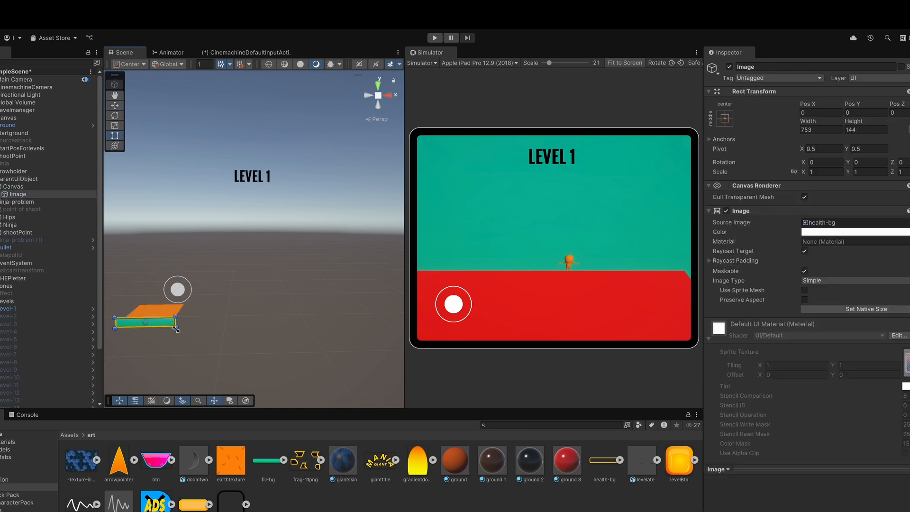
drag(178, 328, 162, 323)
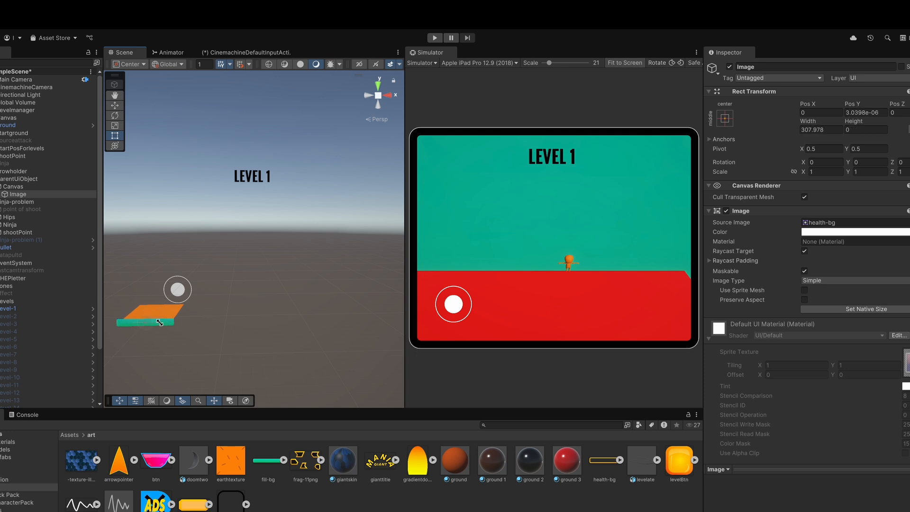
Step: Deactivate the slider-fill object under Image
click(28, 194)
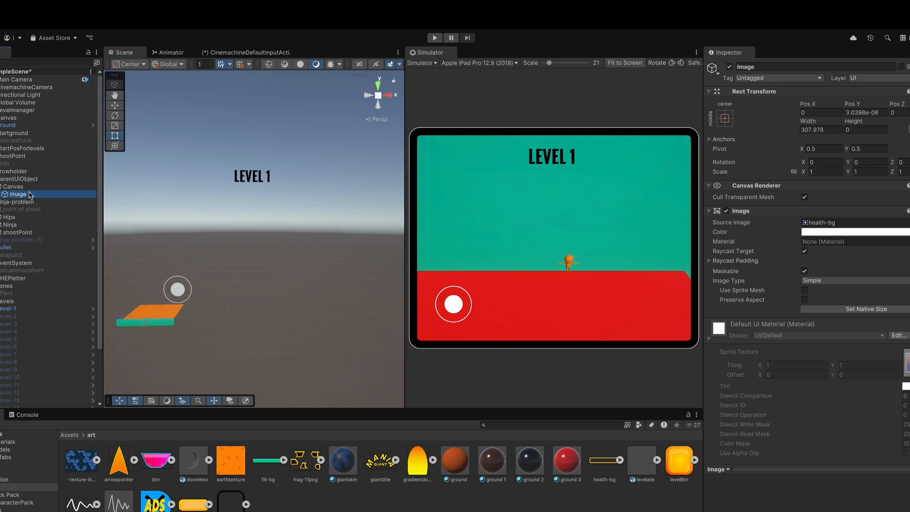
click(0, 194)
click(30, 201)
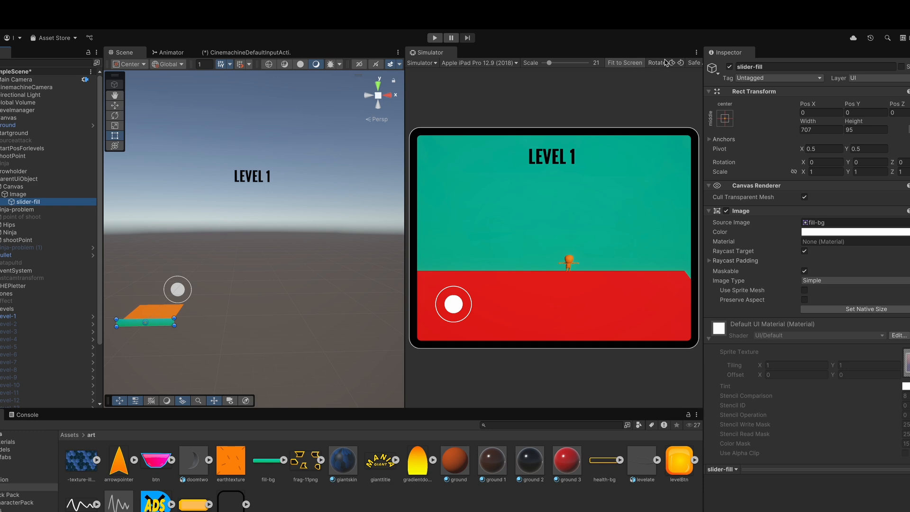
click(730, 67)
Step: Set the health-bg Image's Pos Y to about 4.58, its width to 5 and its height to 3
click(31, 196)
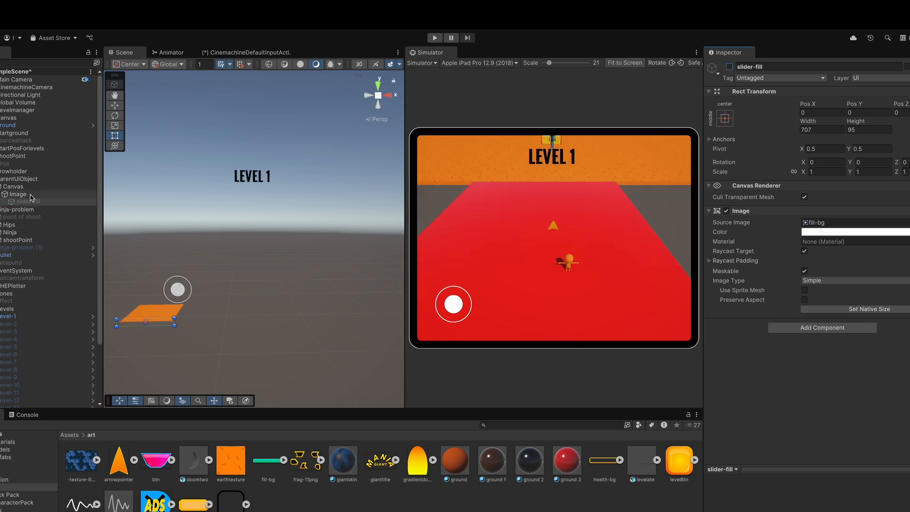
click(114, 105)
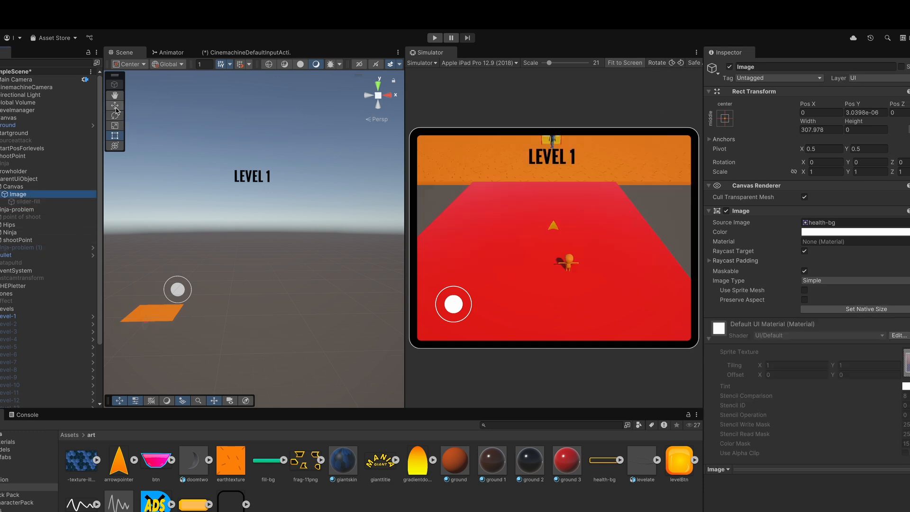
key(f)
click(866, 129)
text(3)
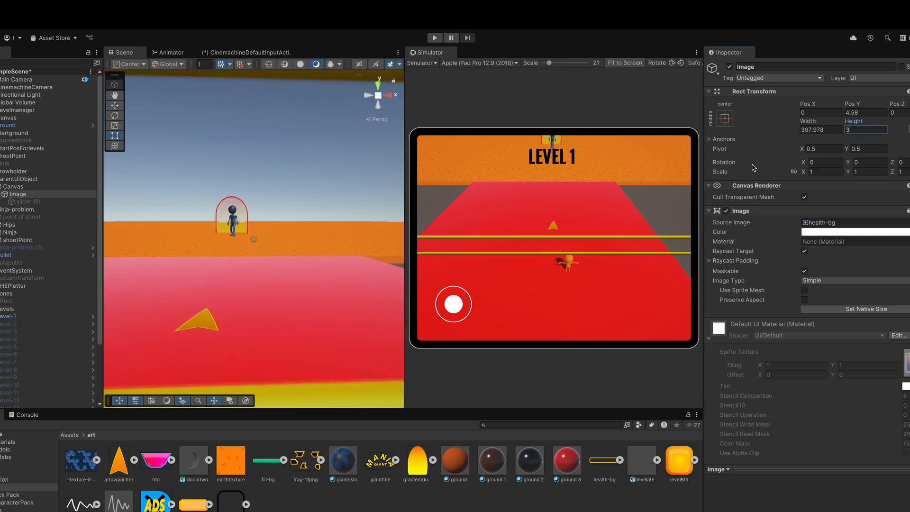
click(829, 130)
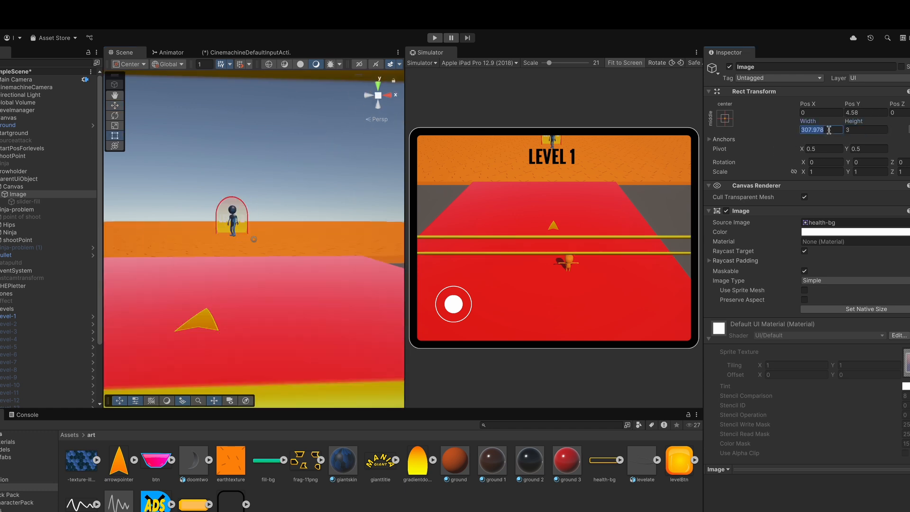
text(5)
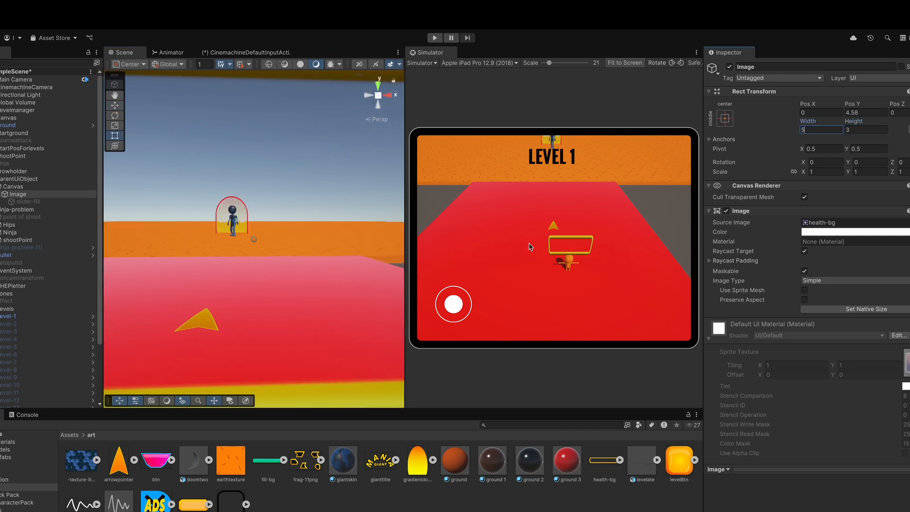
text(f)
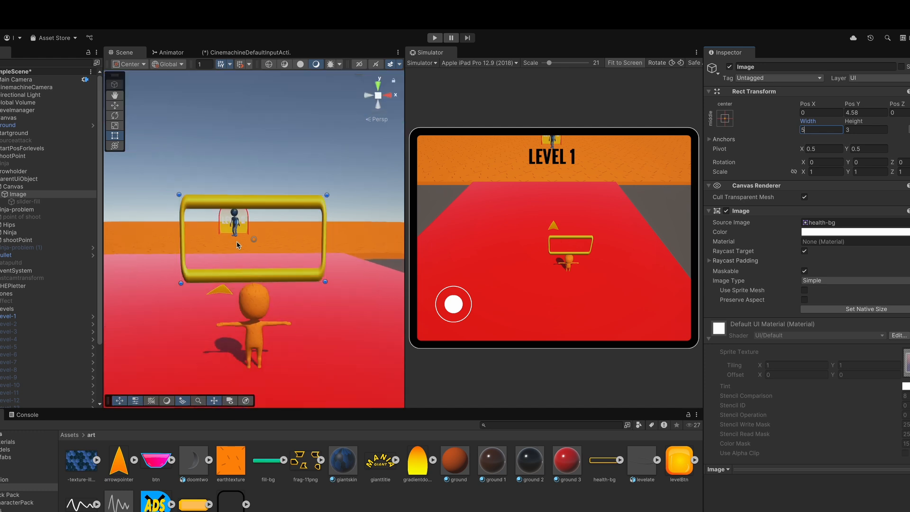
Step: Resize the health-bg Image to about 6.8 by 1.75 at about X -0.05, Y 4.56 above the ninja, with X rotation 40
drag(207, 240, 191, 241)
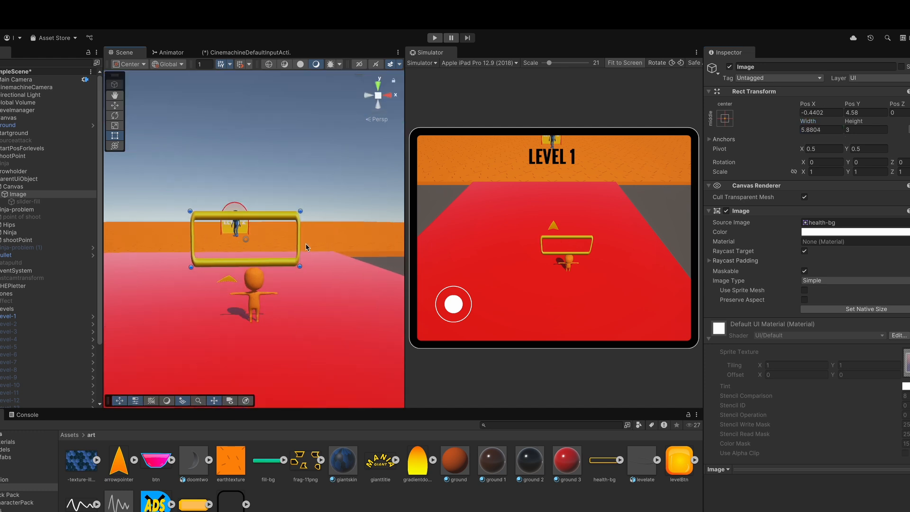
drag(299, 238, 312, 239)
drag(250, 210, 247, 234)
drag(191, 254, 186, 255)
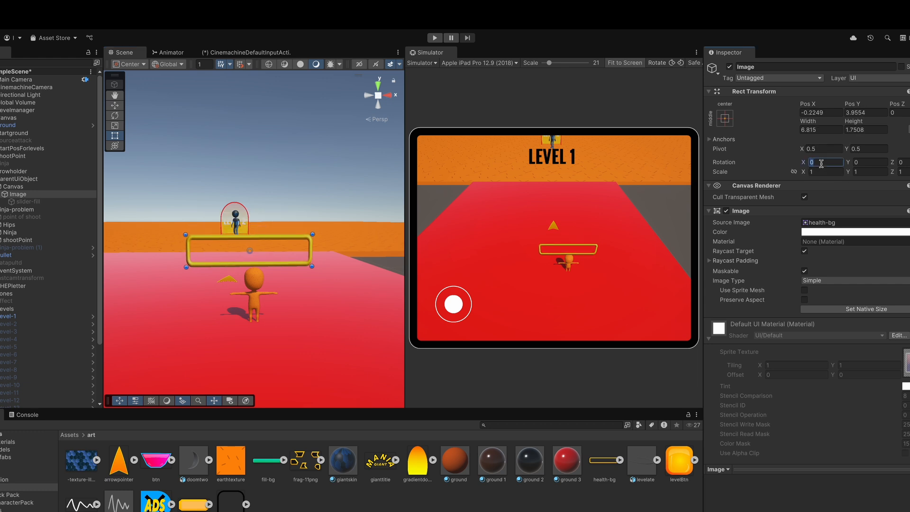
text(40)
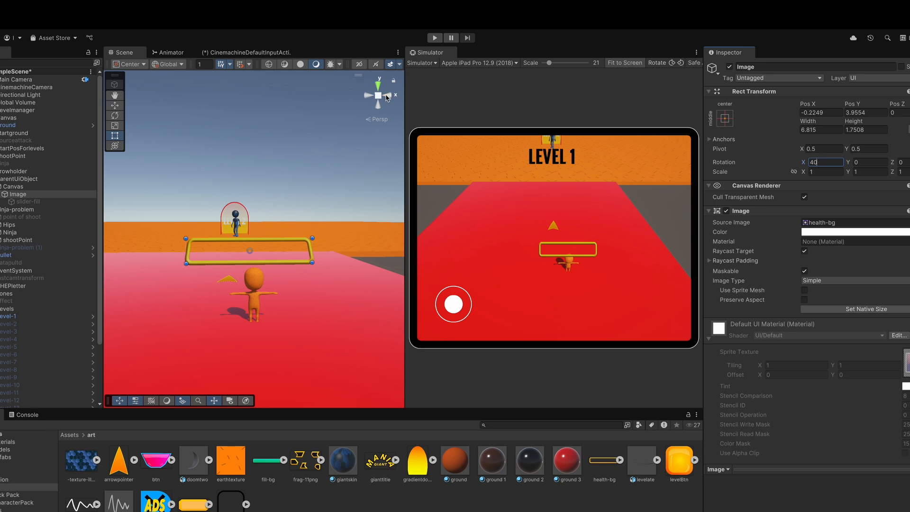
click(387, 97)
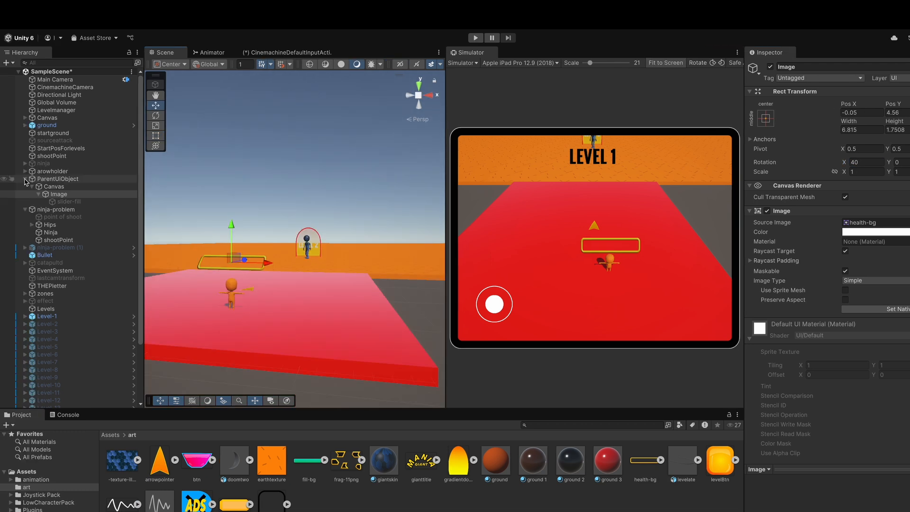
Step: Make ParentUiObject a child of ninja-problem, placed between Ninja and shootPoint in the hierarchy
click(25, 180)
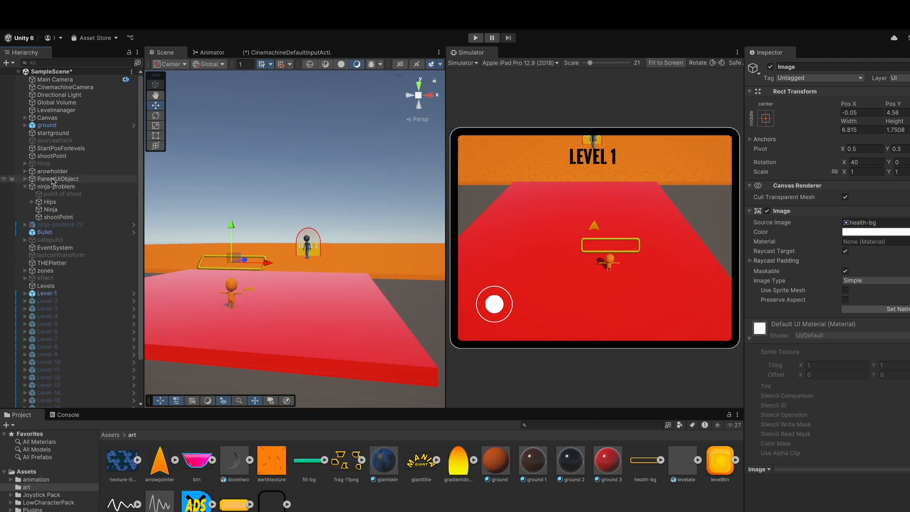
drag(53, 181, 54, 213)
click(56, 179)
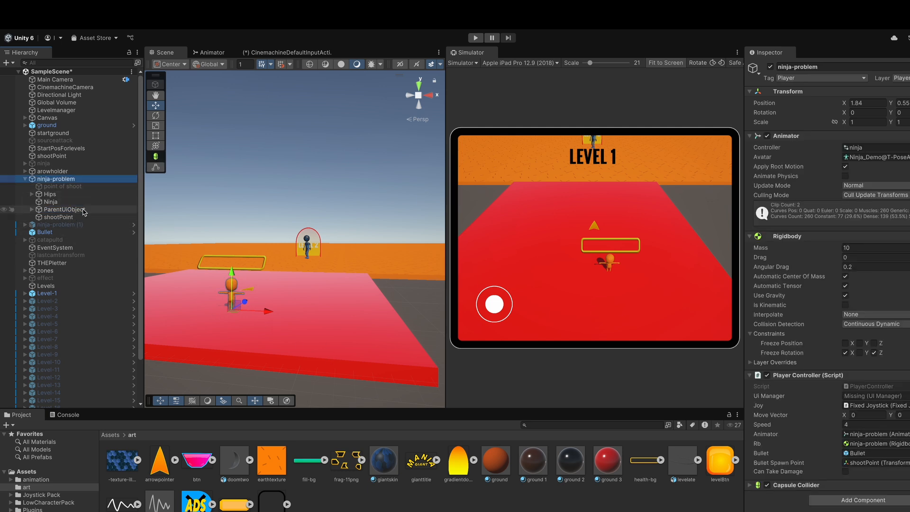
click(66, 209)
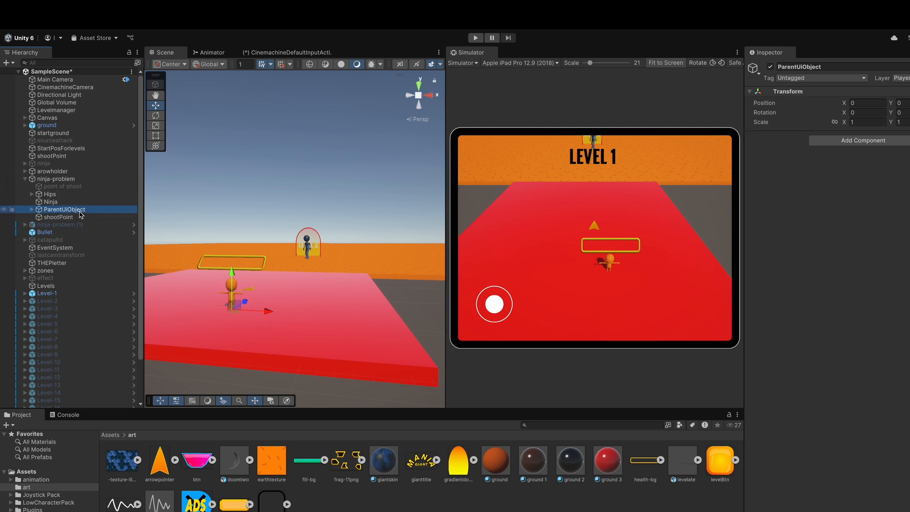
Step: Move ninja-problem with its attached health bar along X to about 7.43, and delete ninja-problem from the scene
click(66, 179)
drag(272, 315, 309, 332)
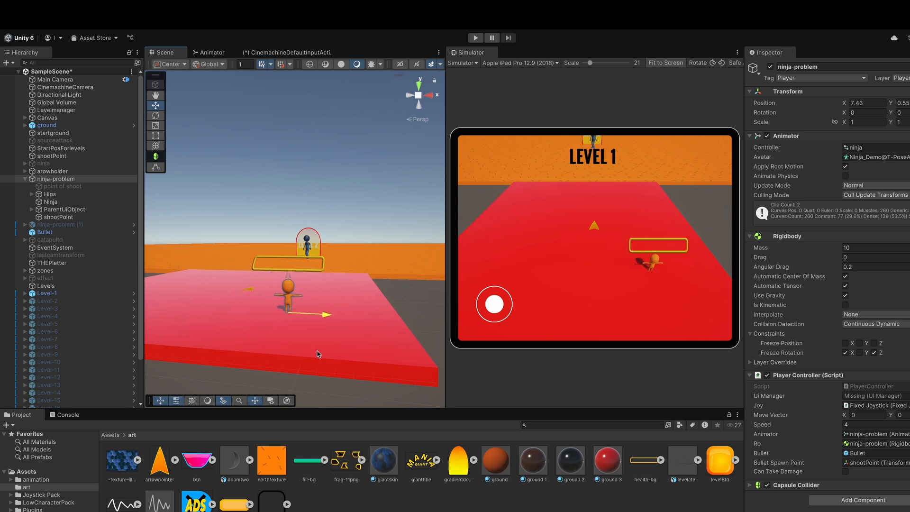
right_click(55, 179)
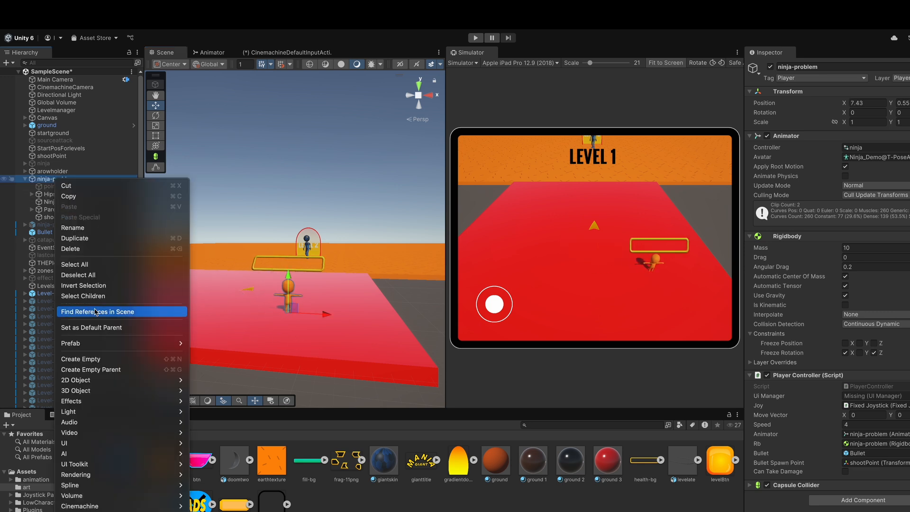
click(86, 249)
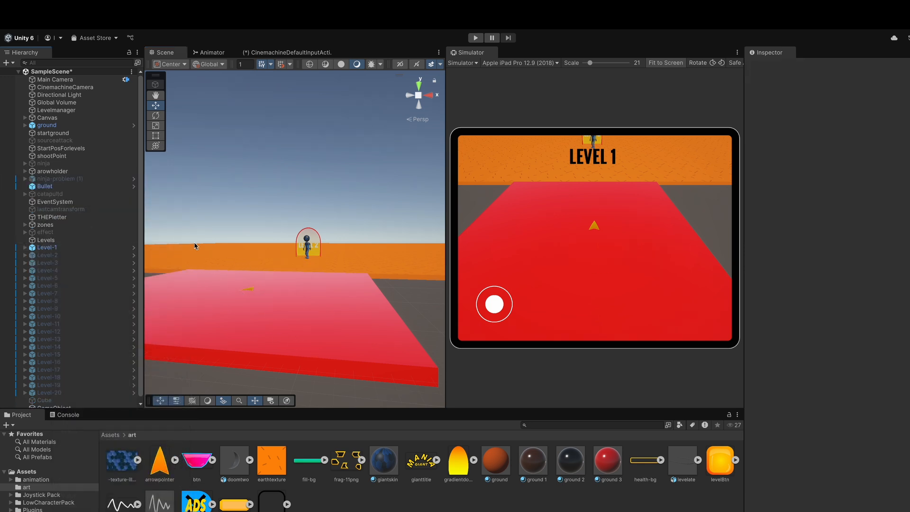